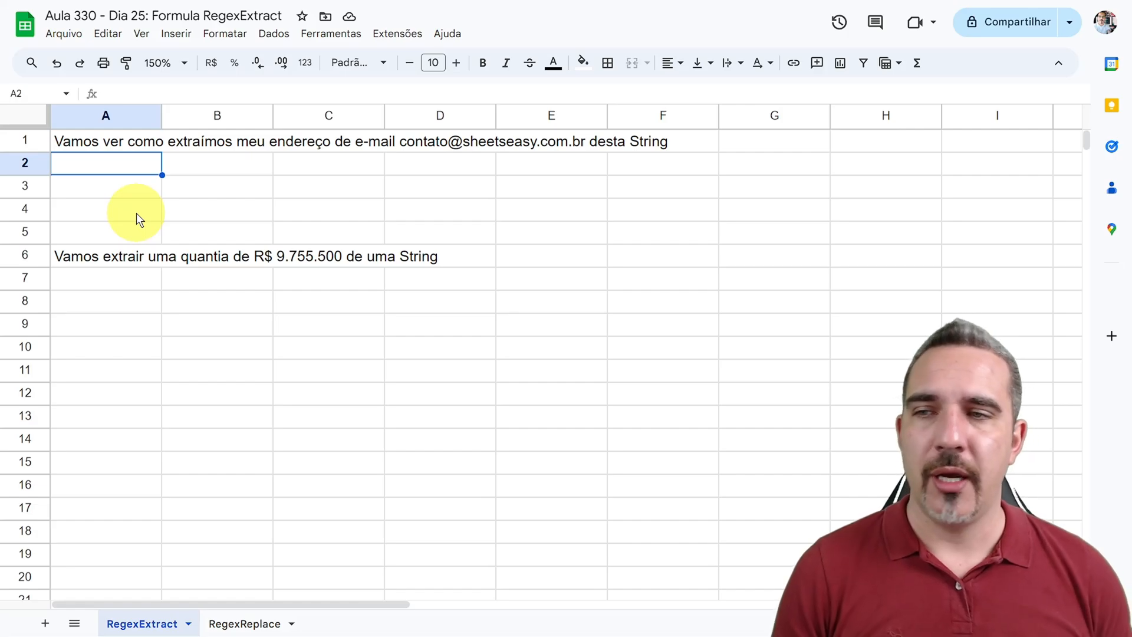
Step: Start a REGEXEXTRACT formula in cell A2 and show its argument hint
left_click(111, 144)
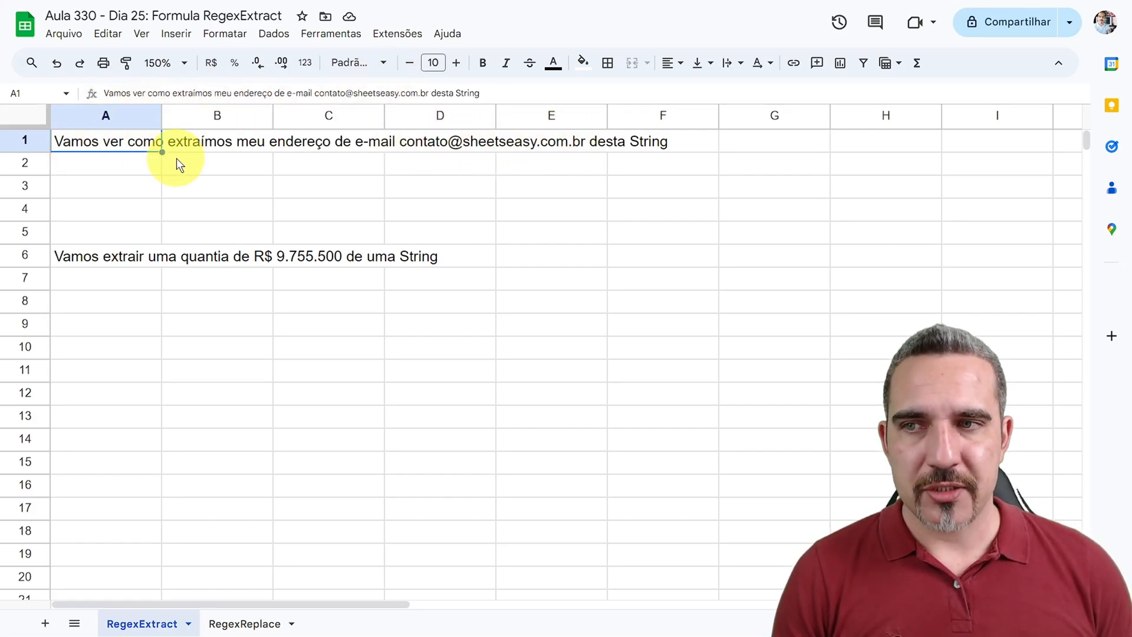
left_click(130, 170)
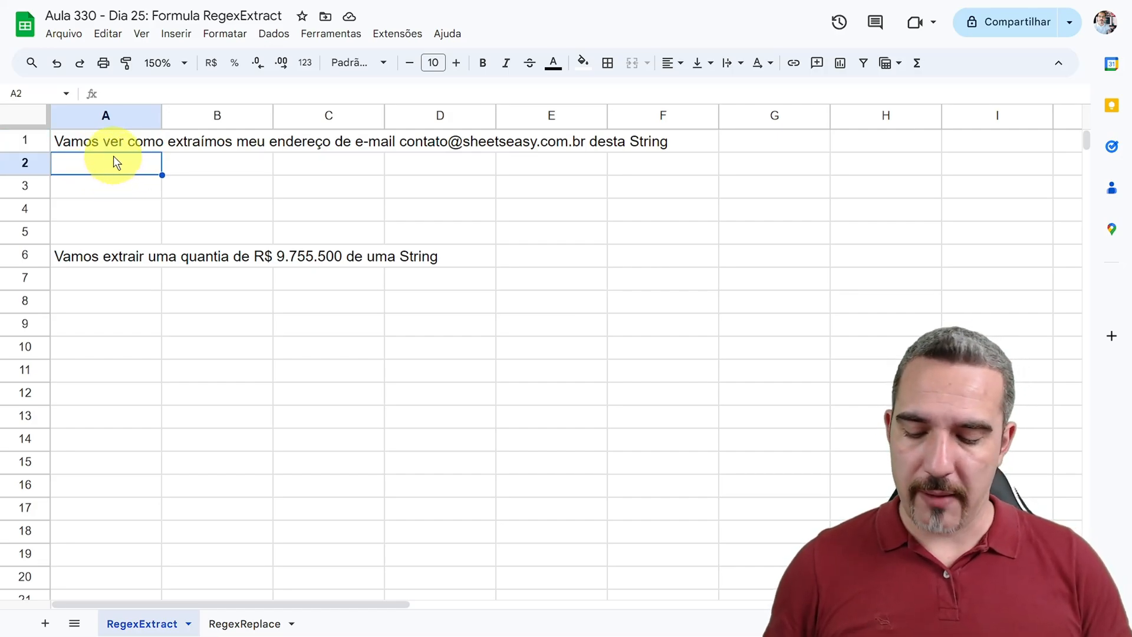
type("=regex")
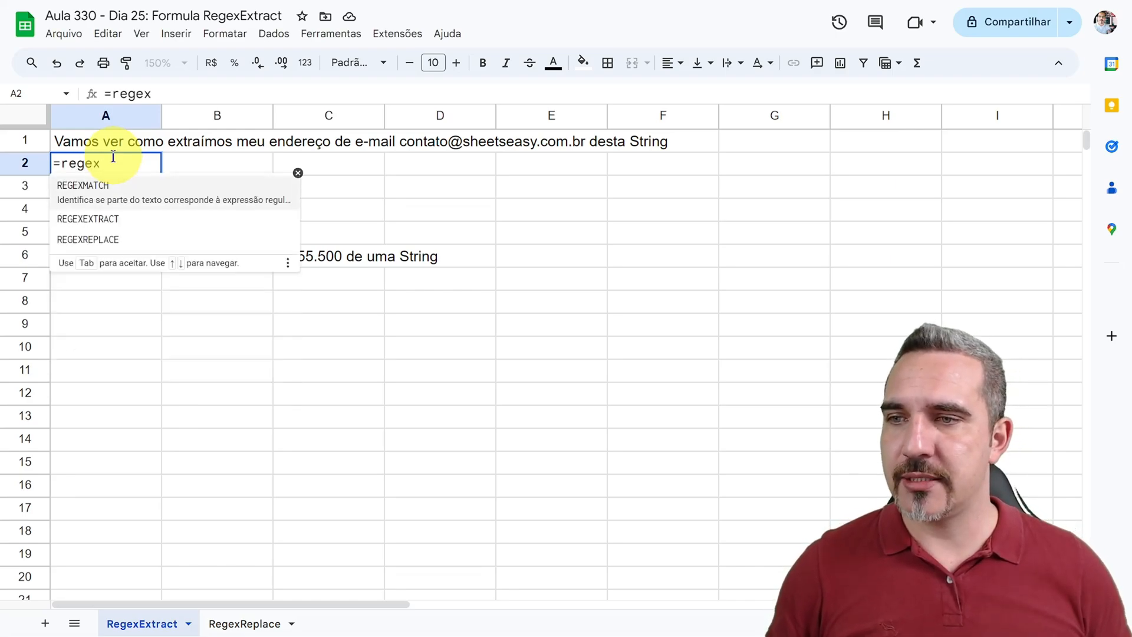
left_click(114, 216)
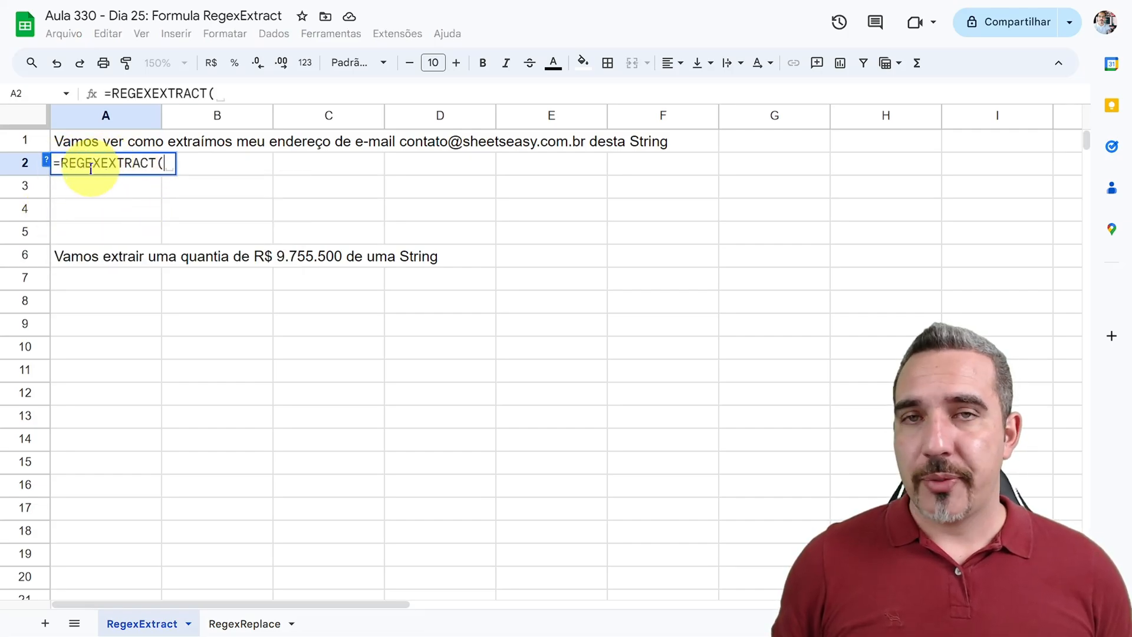
left_click(48, 163)
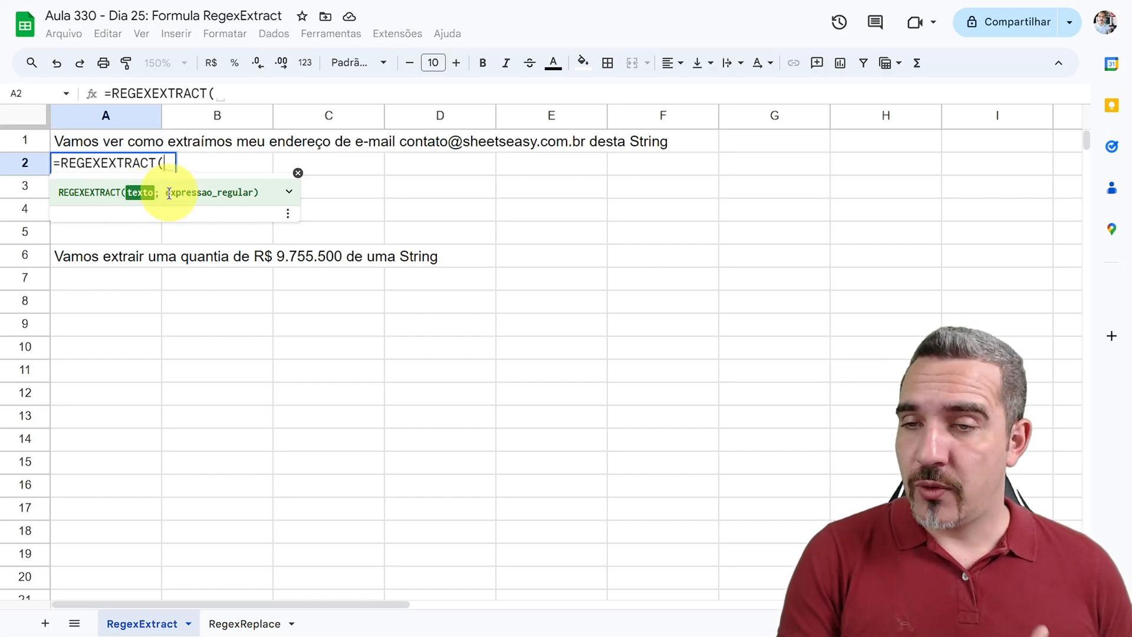
Step: Expand the REGEXEXTRACT help and examine its description, the input text argument and the example formula
left_click(289, 193)
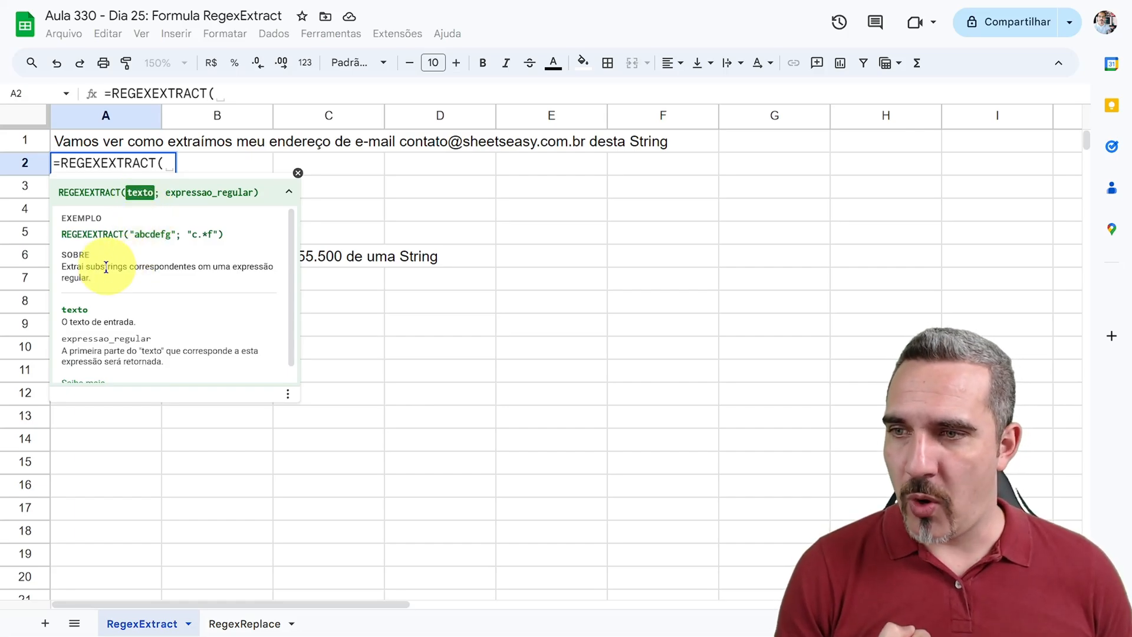
left_click_drag(68, 322, 132, 319)
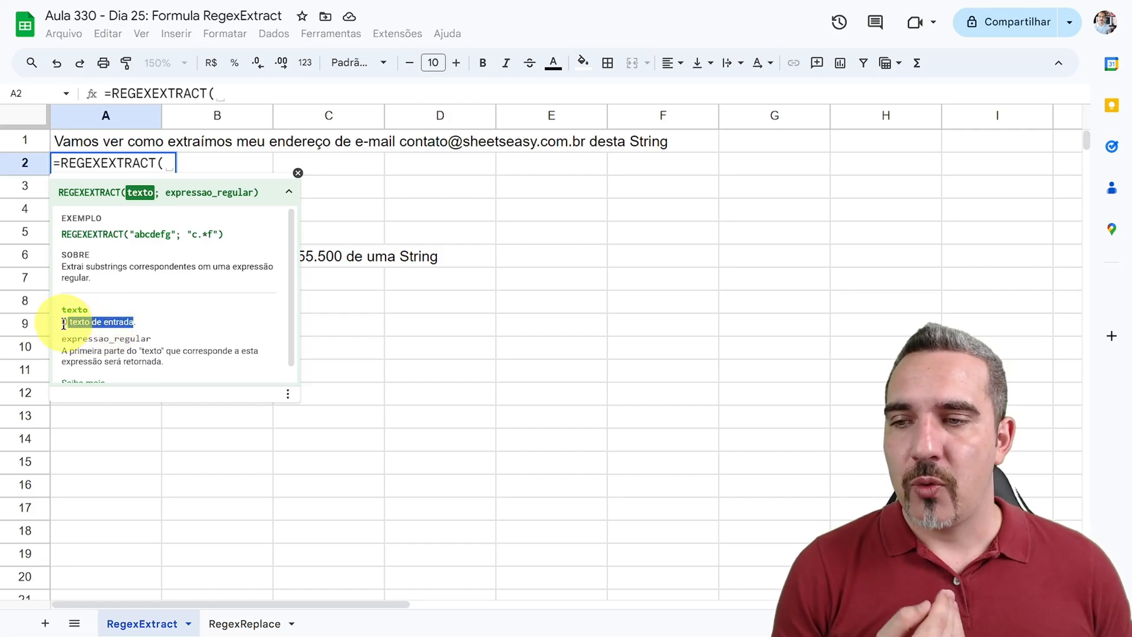
left_click_drag(63, 322, 134, 317)
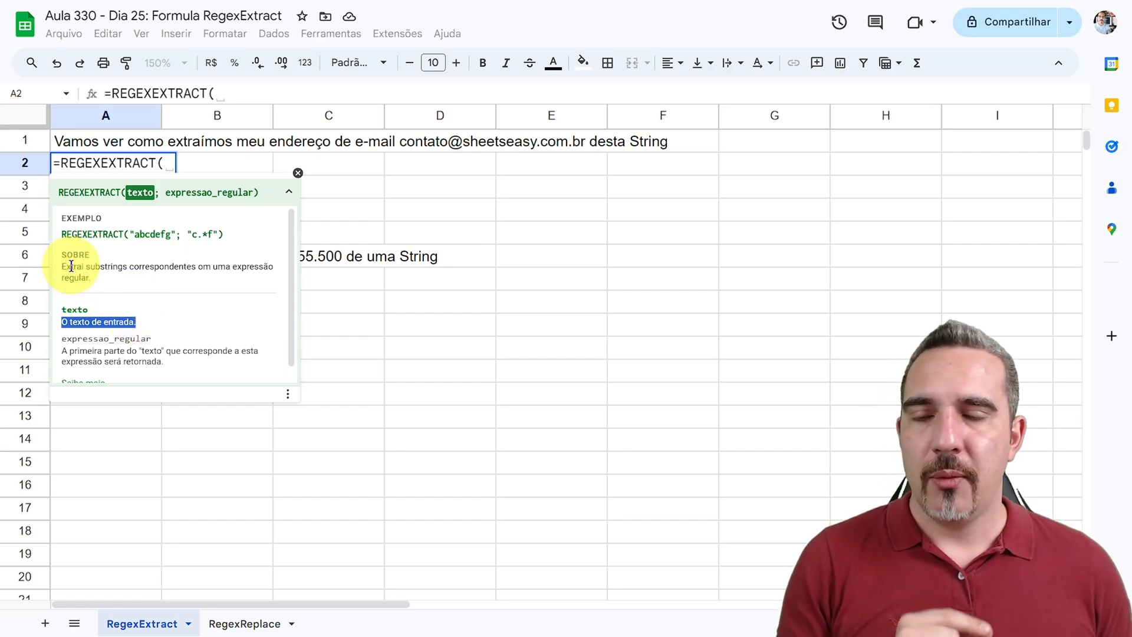
left_click_drag(62, 266, 242, 267)
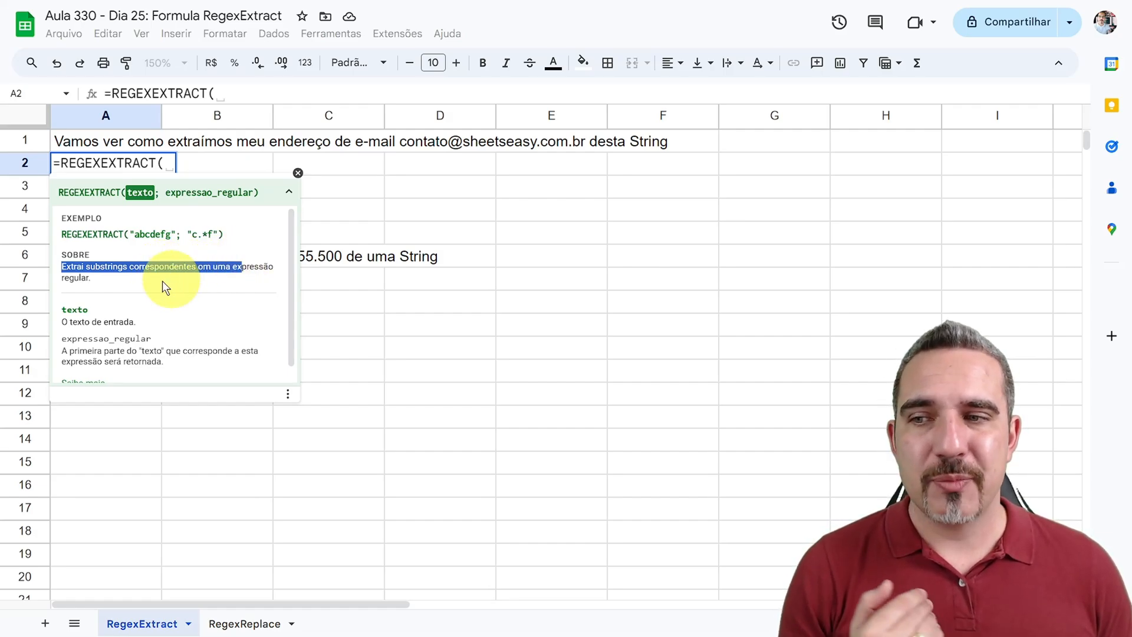
scroll(146, 326, "down", 1)
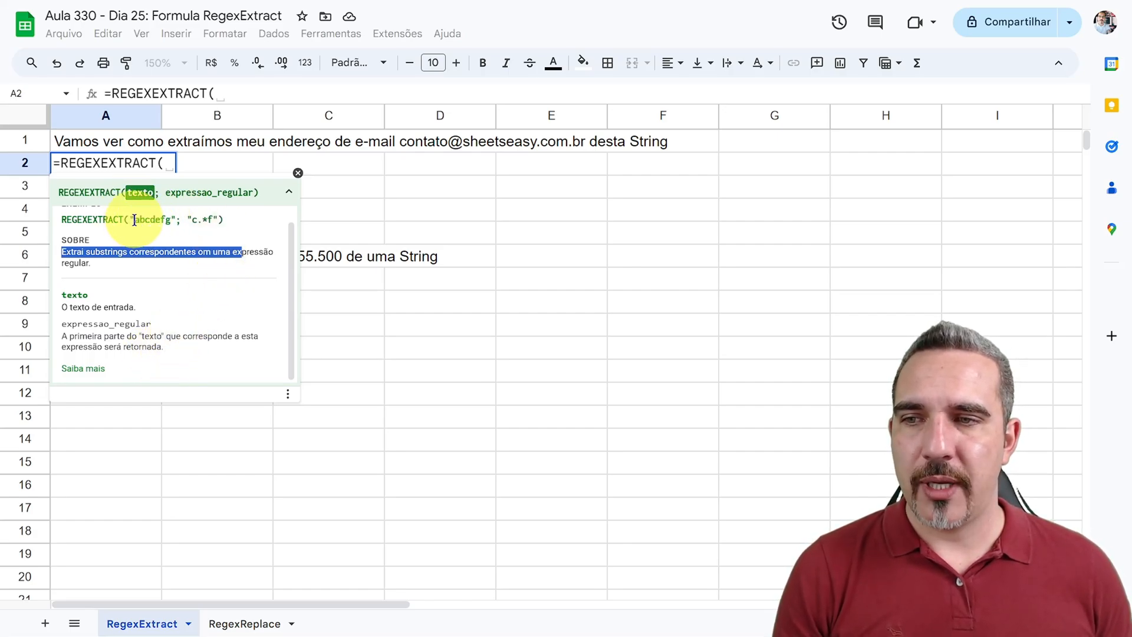
left_click_drag(134, 219, 229, 224)
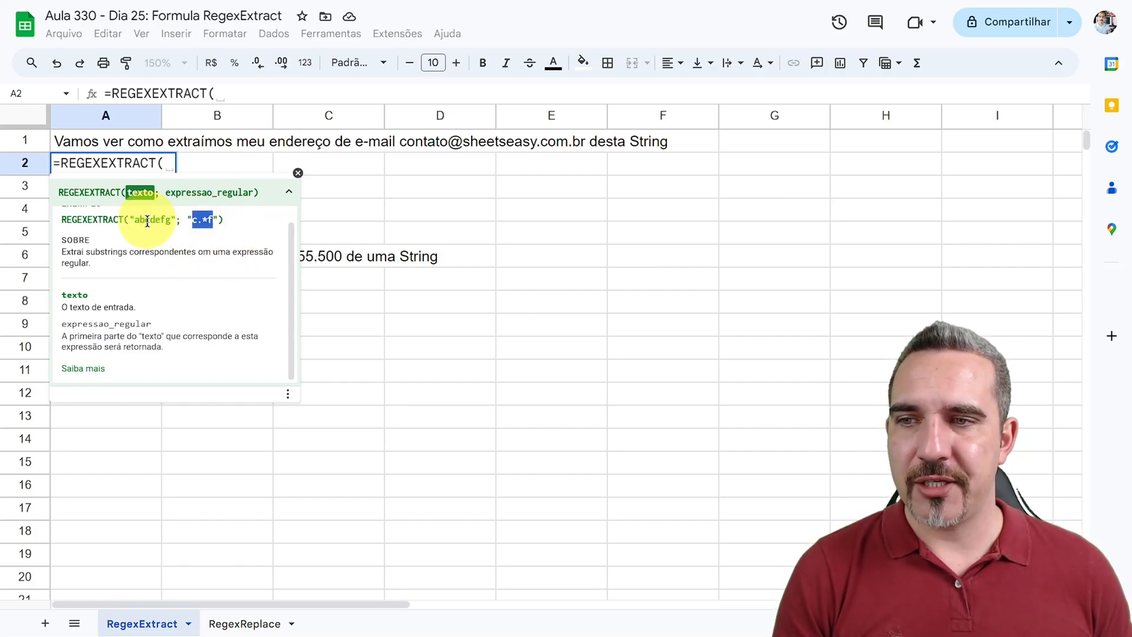
left_click(220, 224)
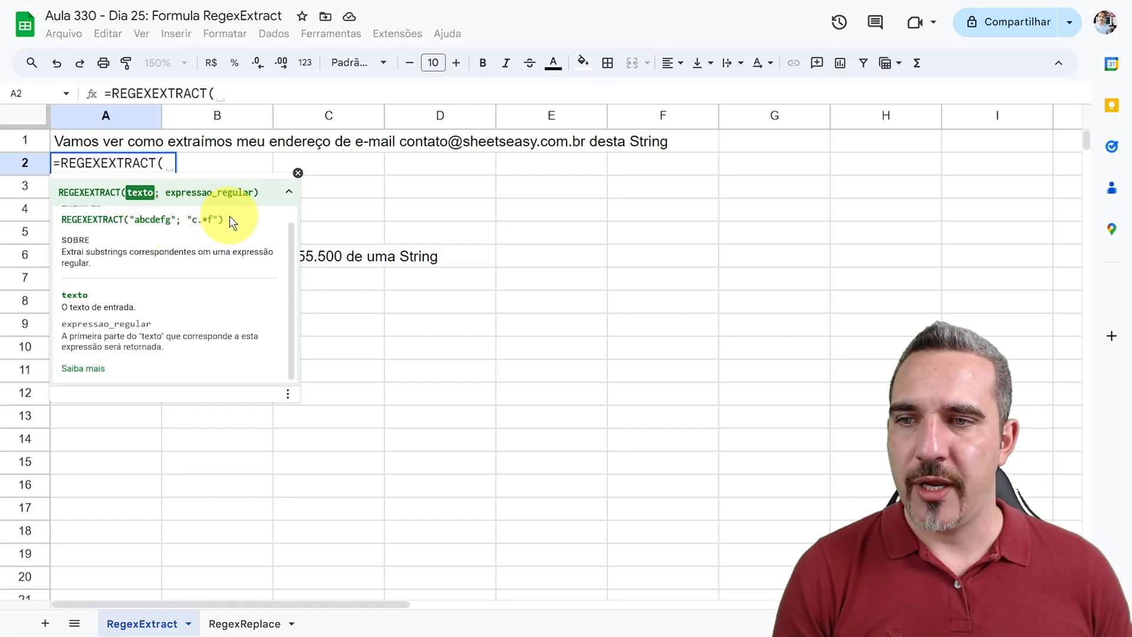
left_click_drag(229, 217, 61, 219)
key("ctrl+c")
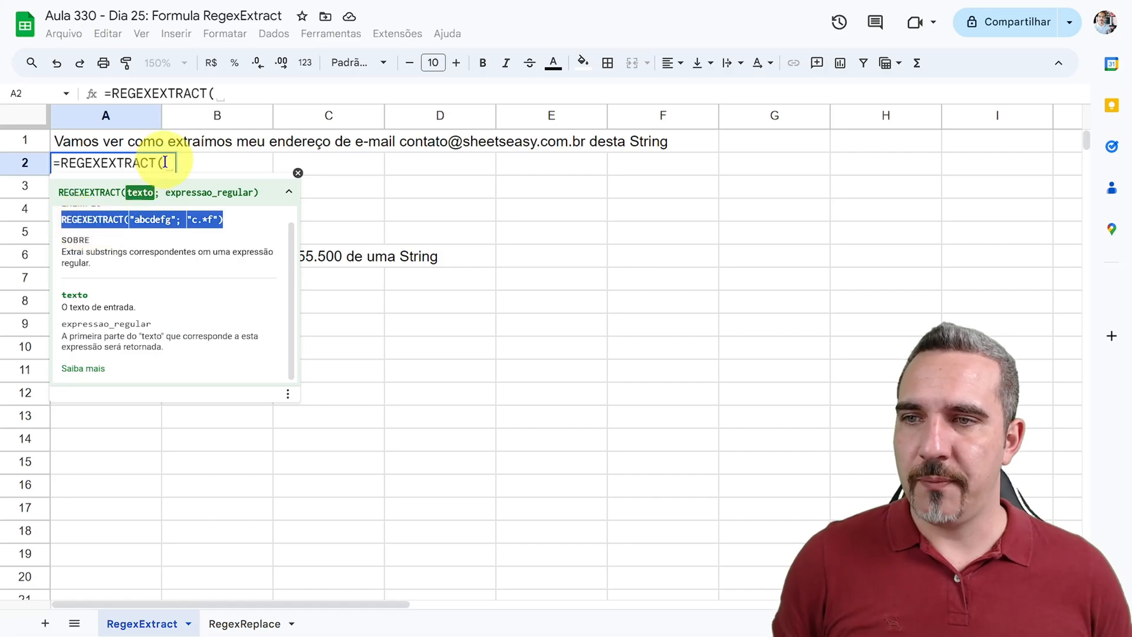
Step: Collapse the function help and fill in the example so A2 reads =REGEXEXTRACT("abcdefg"; "c.*f")
left_click(287, 192)
left_click_drag(167, 163, 231, 165)
key("ctrl+v")
left_click(176, 163)
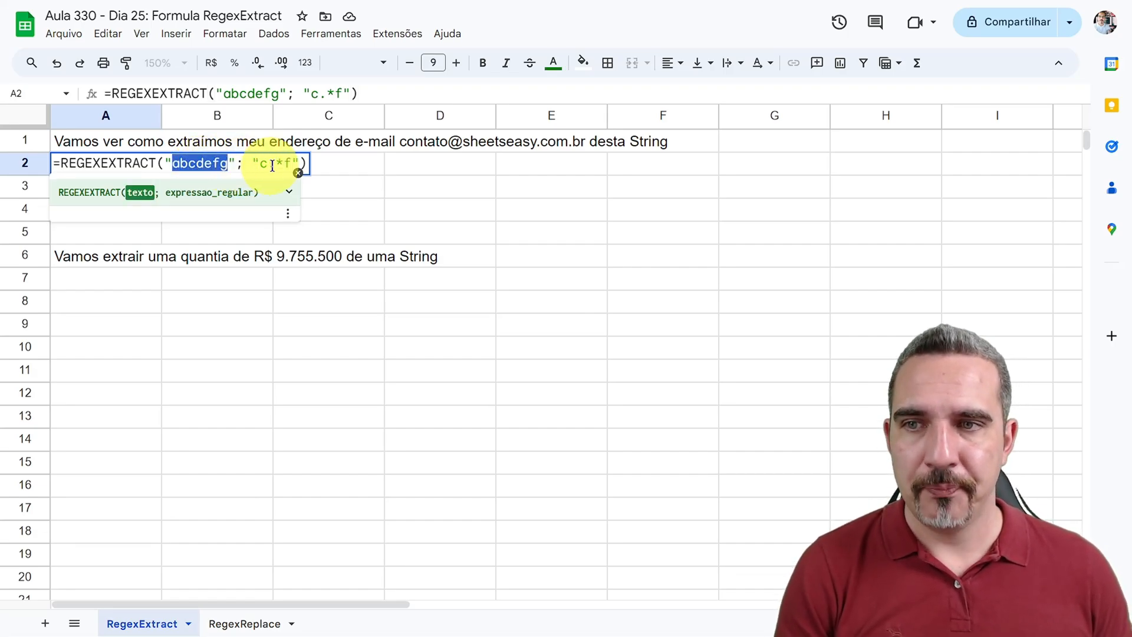
Step: Compare each part of the pattern "c.*f" with the text "abcdefg" and commit the example formula in A2
left_click_drag(259, 161, 268, 162)
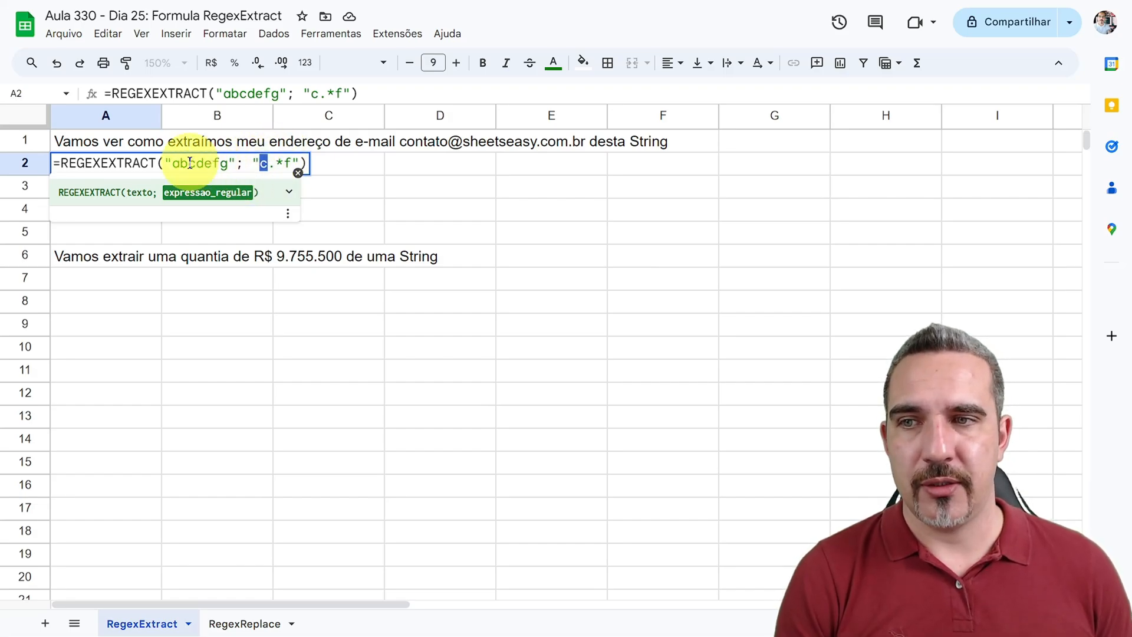
left_click_drag(187, 163, 196, 162)
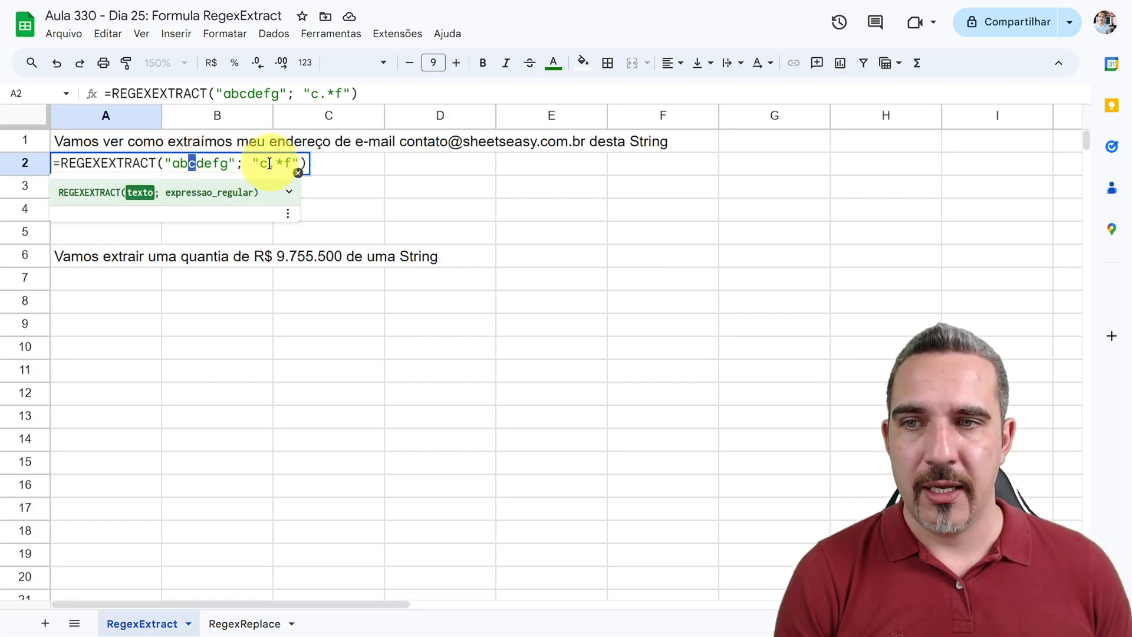
left_click_drag(267, 163, 273, 164)
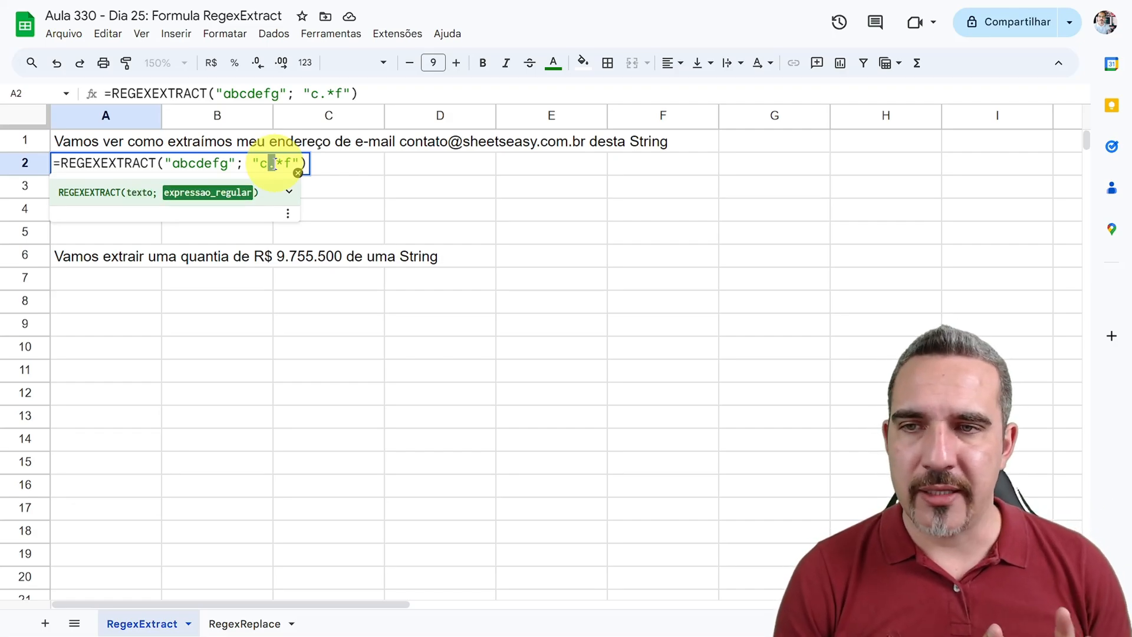
left_click_drag(277, 163, 270, 163)
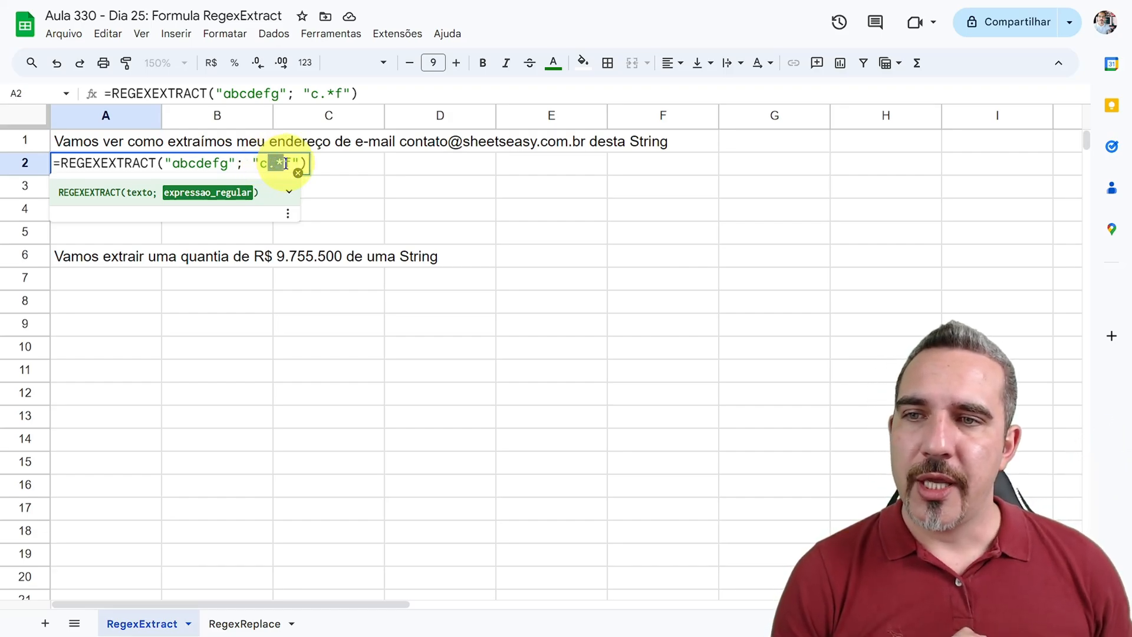
double_click(286, 163)
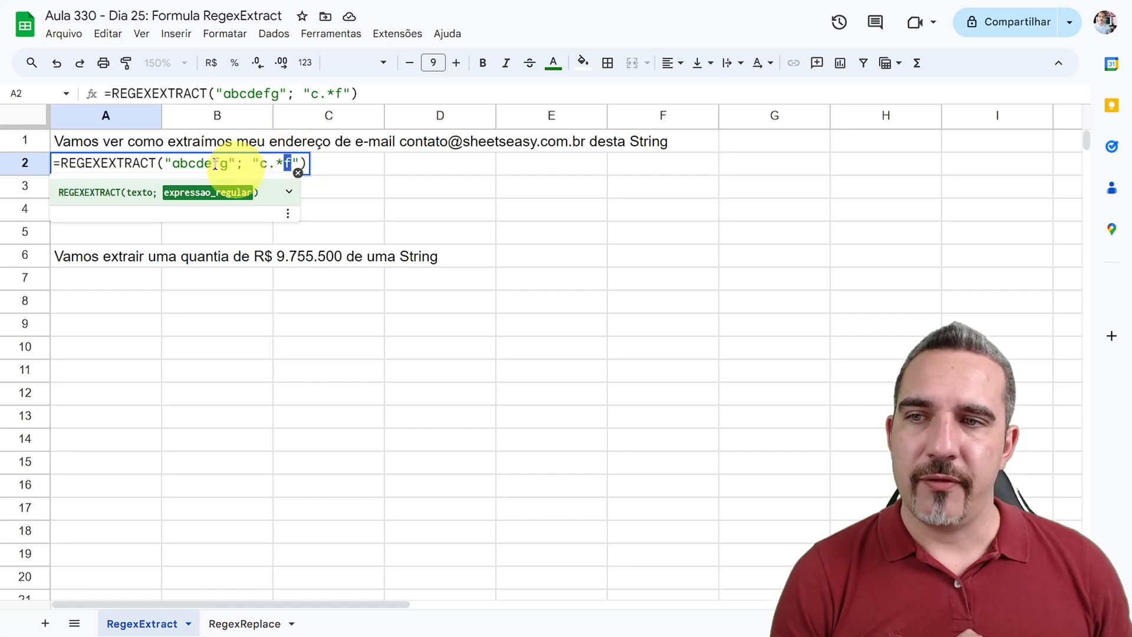
left_click_drag(189, 163, 224, 163)
left_click(275, 163)
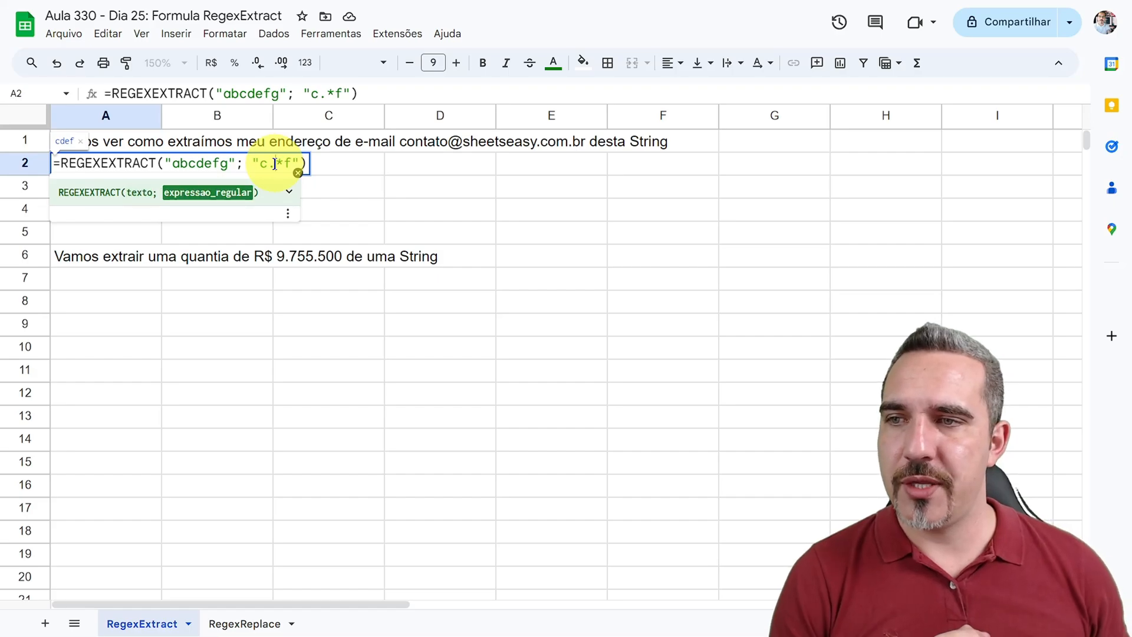
key("Return")
left_click(66, 169)
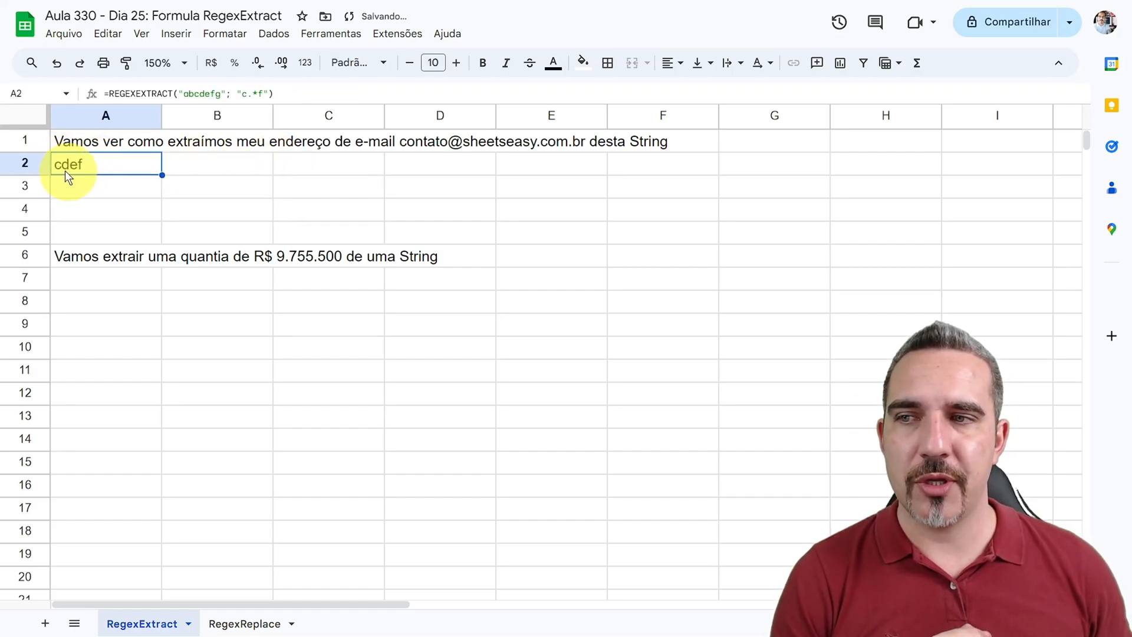
Step: Reopen the formula in A2 and review its regular expression argument without changing it
double_click(98, 168)
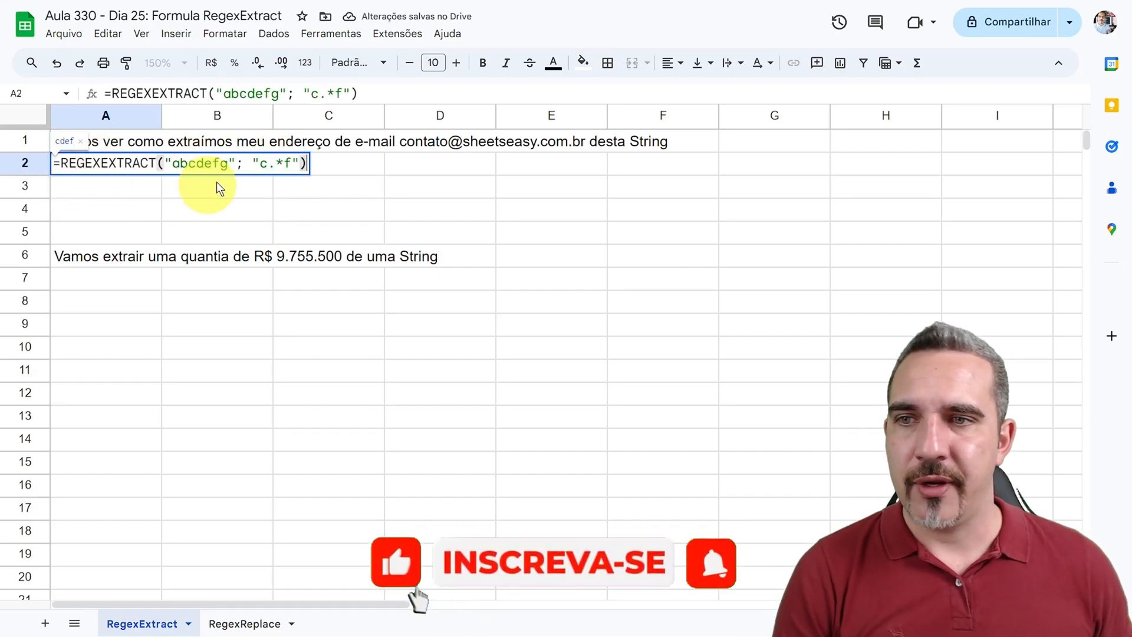
left_click_drag(261, 163, 290, 164)
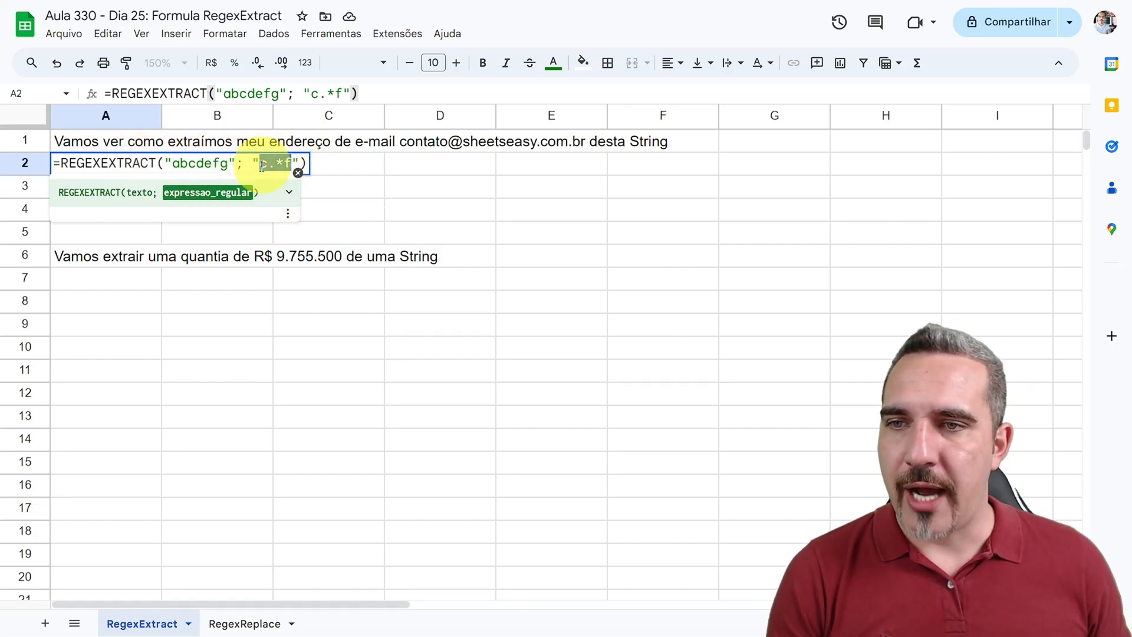
key("Return")
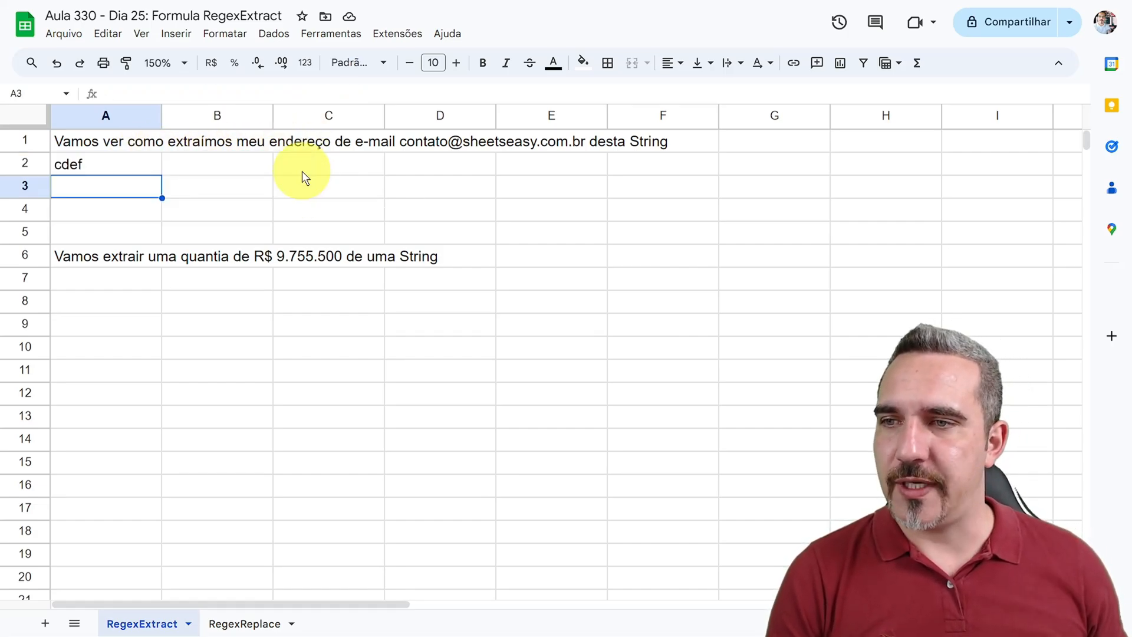
Step: Replace the contents of A2 with a new REGEXEXTRACT formula that takes A1 as text and has an empty quoted pattern
left_click(94, 165)
type("=")
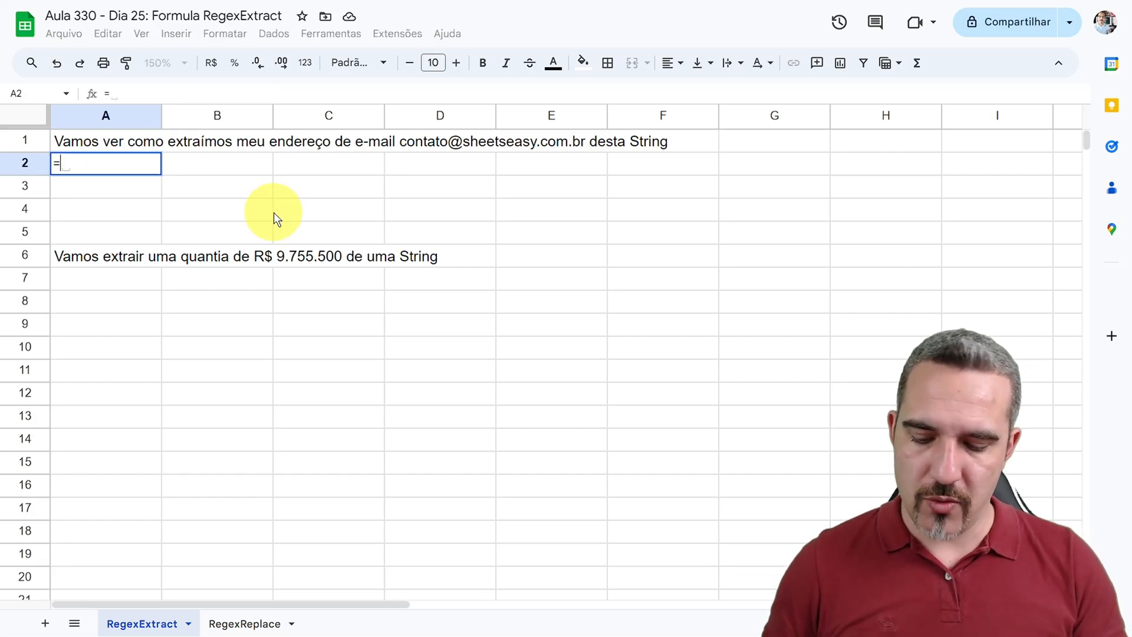
type("rege")
left_click(129, 215)
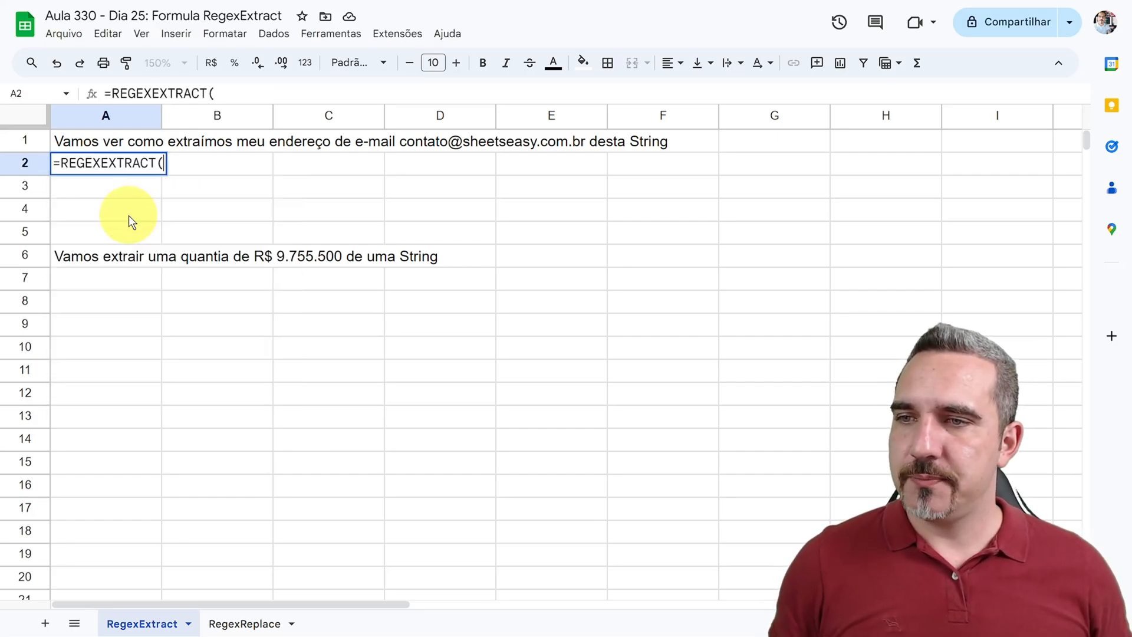
left_click(90, 142)
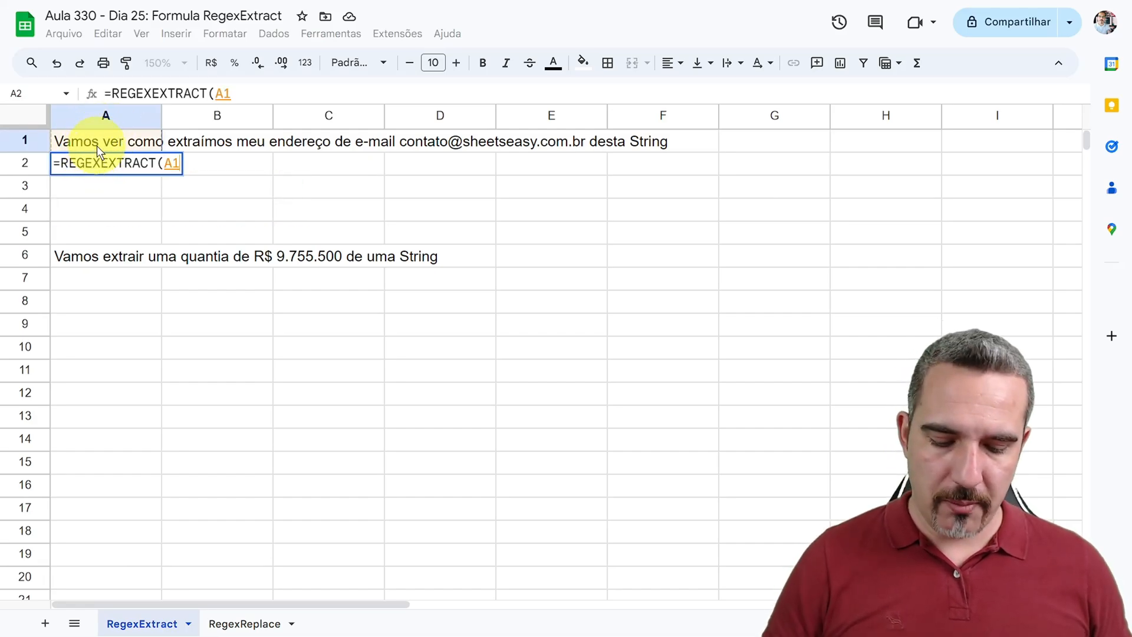
type("; ")
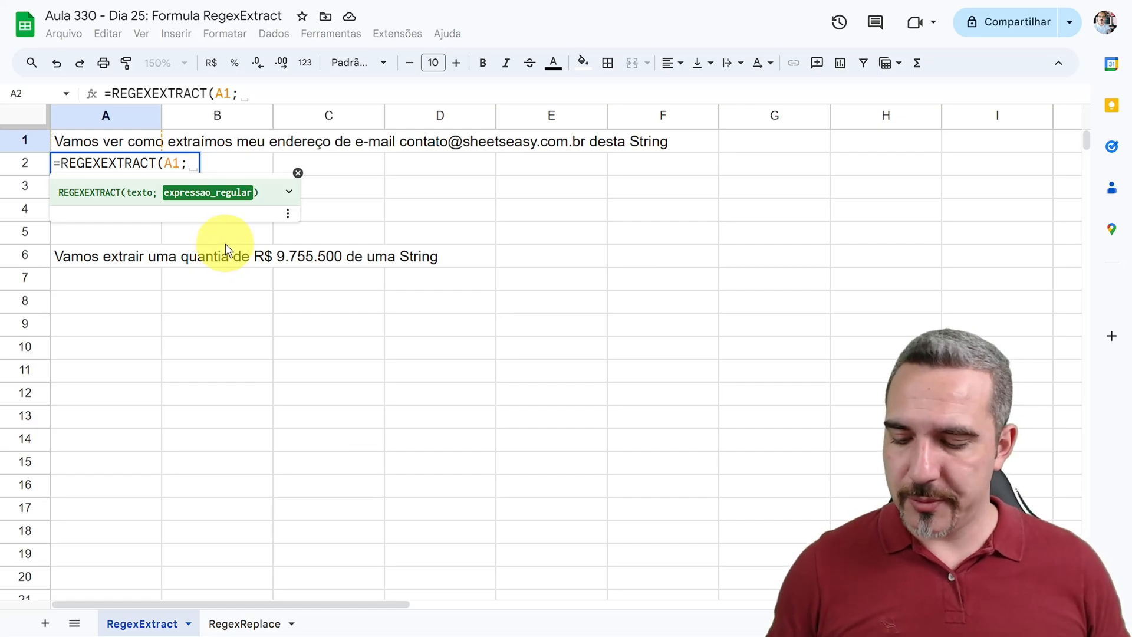
type("\"\"")
key("Left")
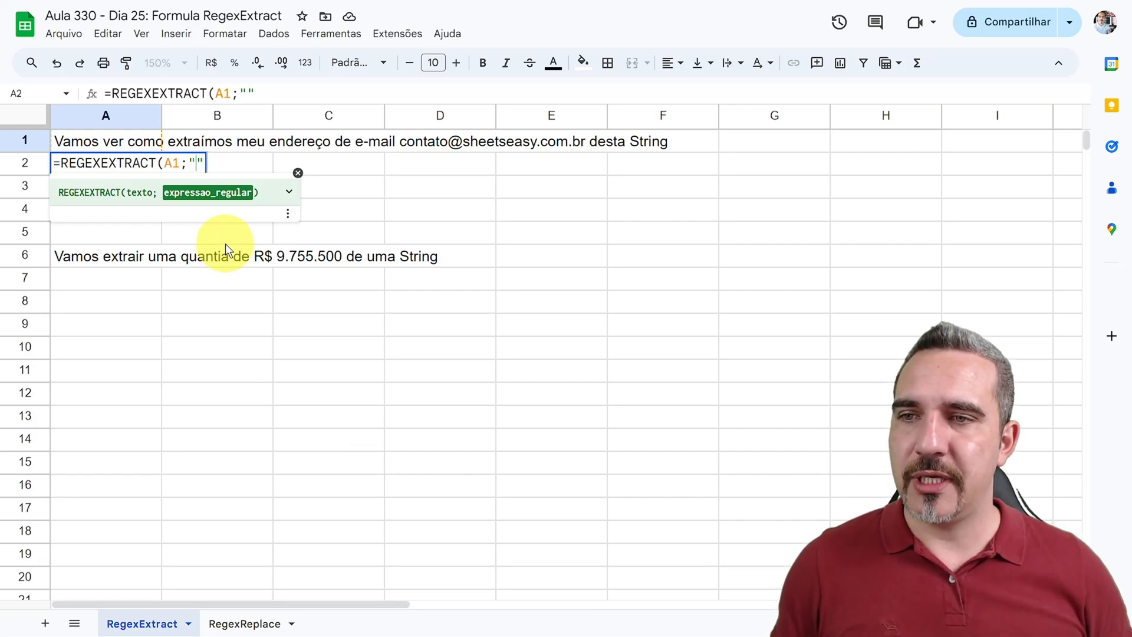
Step: Fill in the pattern "[a-z]*@" in the A2 formula, review its parts, and commit the formula
type("[]")
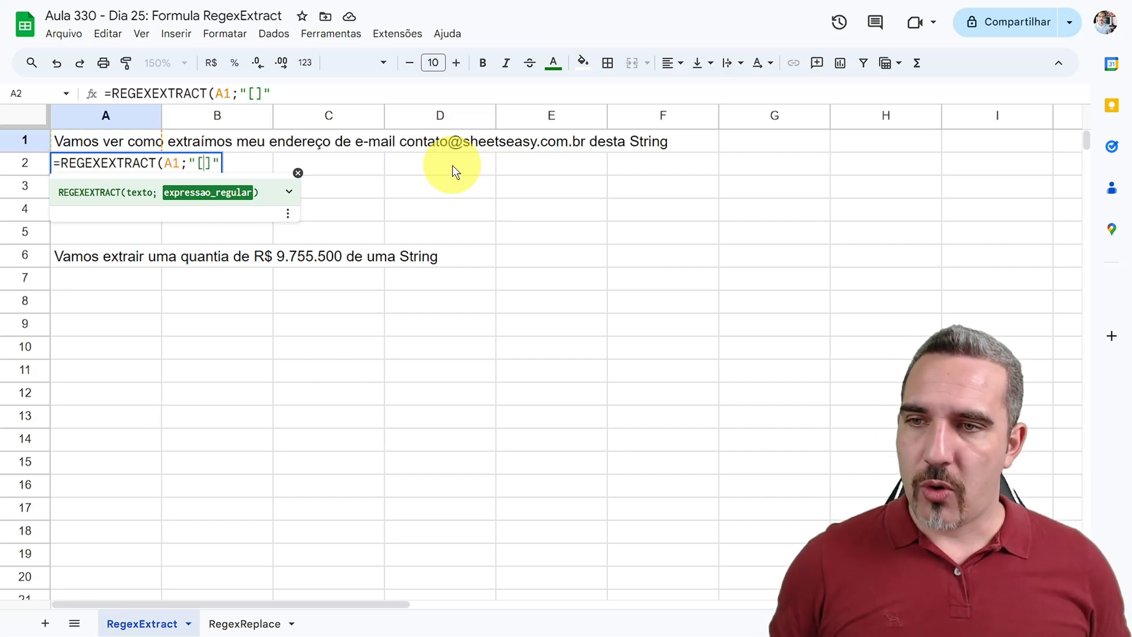
type("a-z")
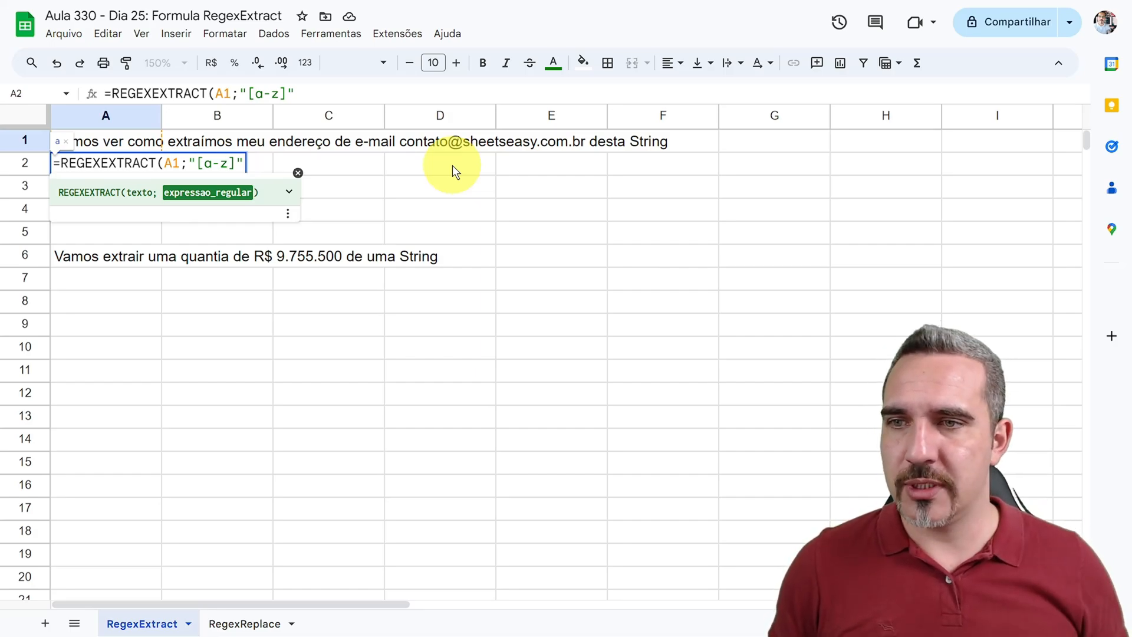
key("Right")
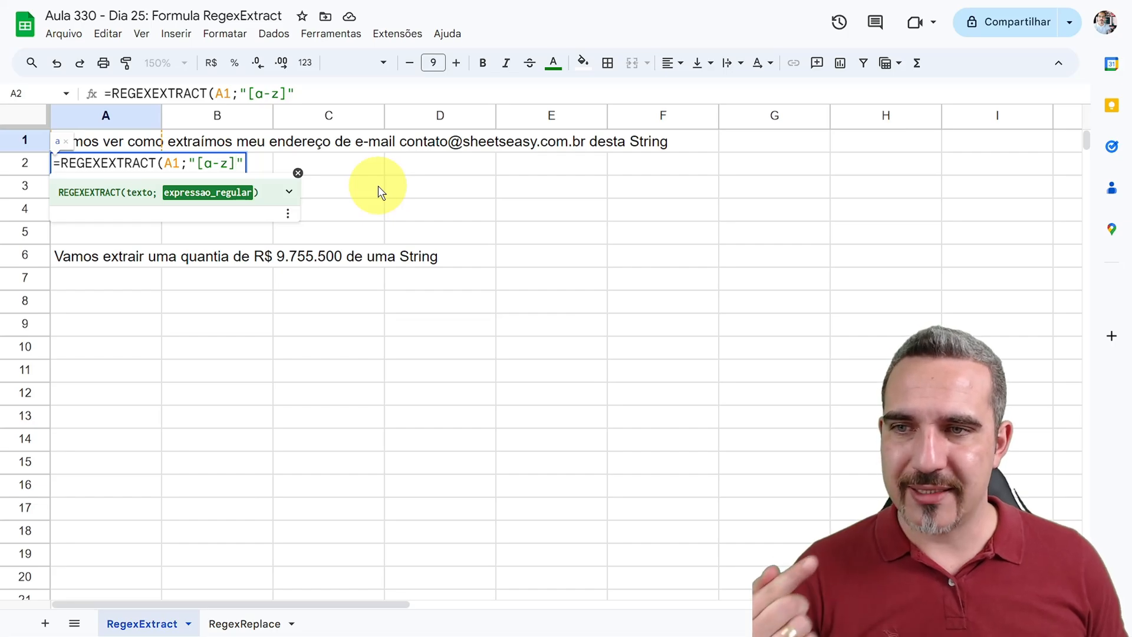
type("*")
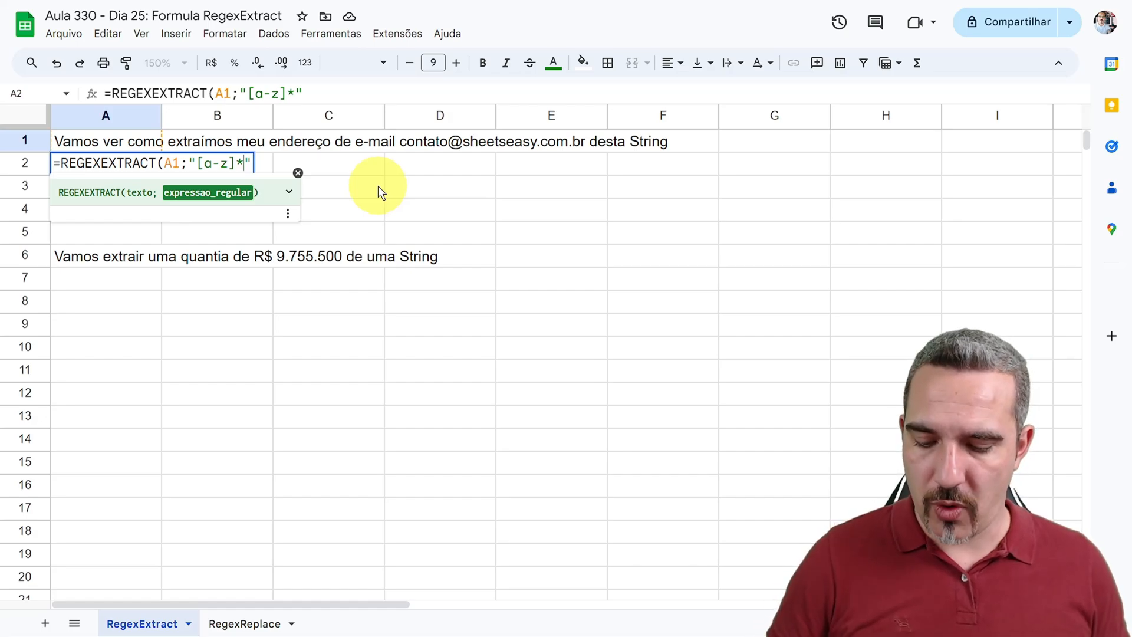
type("@")
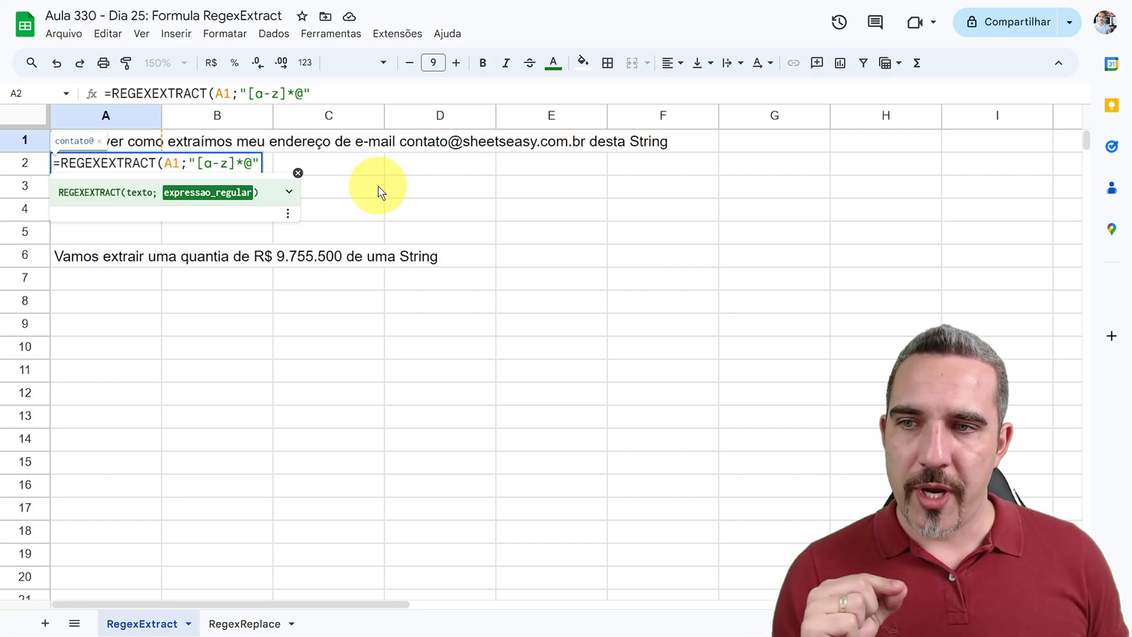
left_click_drag(203, 162, 229, 163)
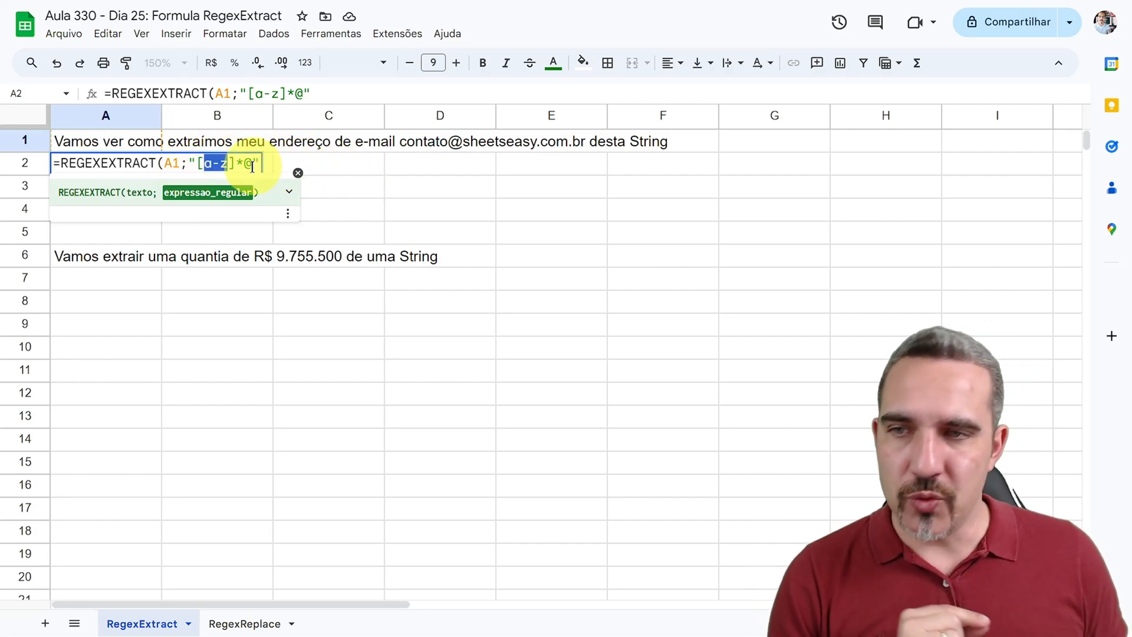
left_click_drag(236, 163, 252, 162)
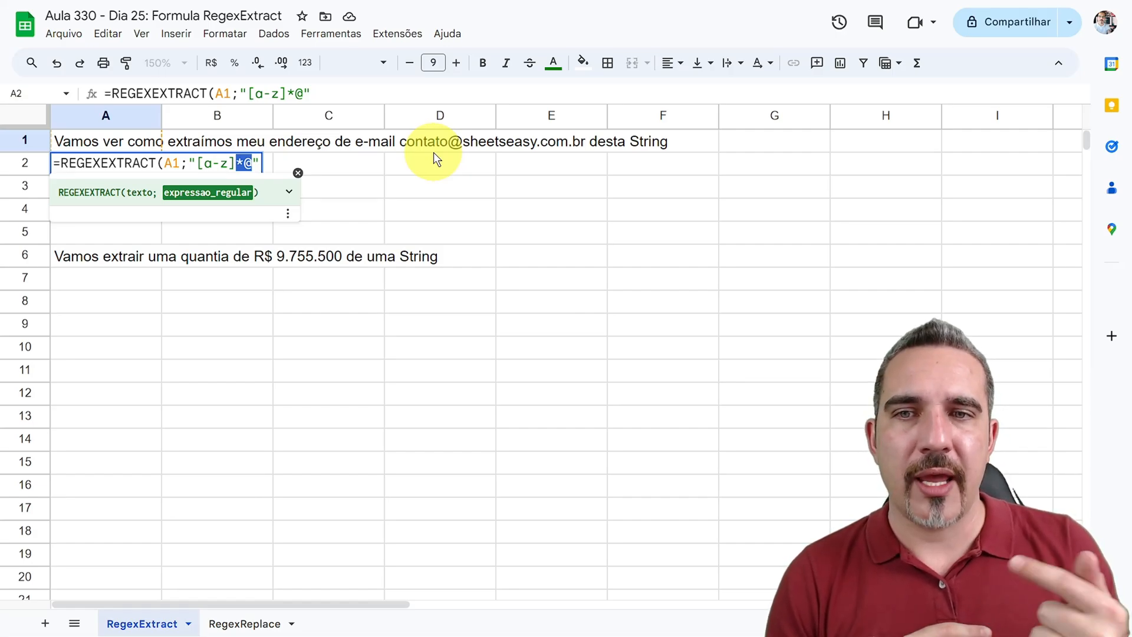
key("Return")
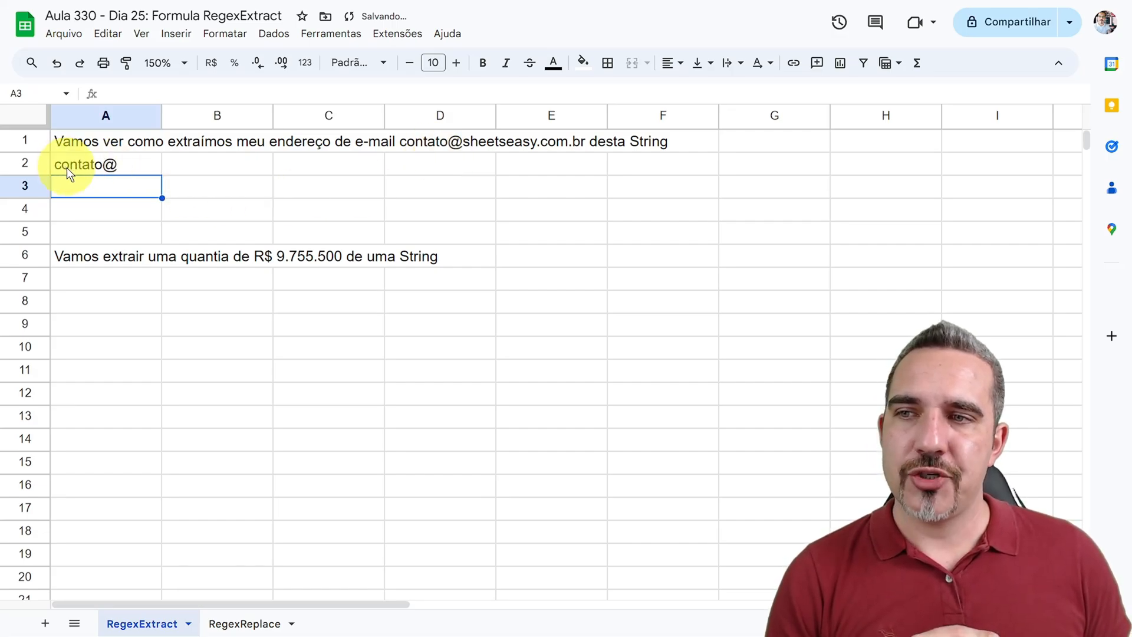
Step: Insert ".abc" right before the @ of the e-mail address in A1
left_click(437, 143)
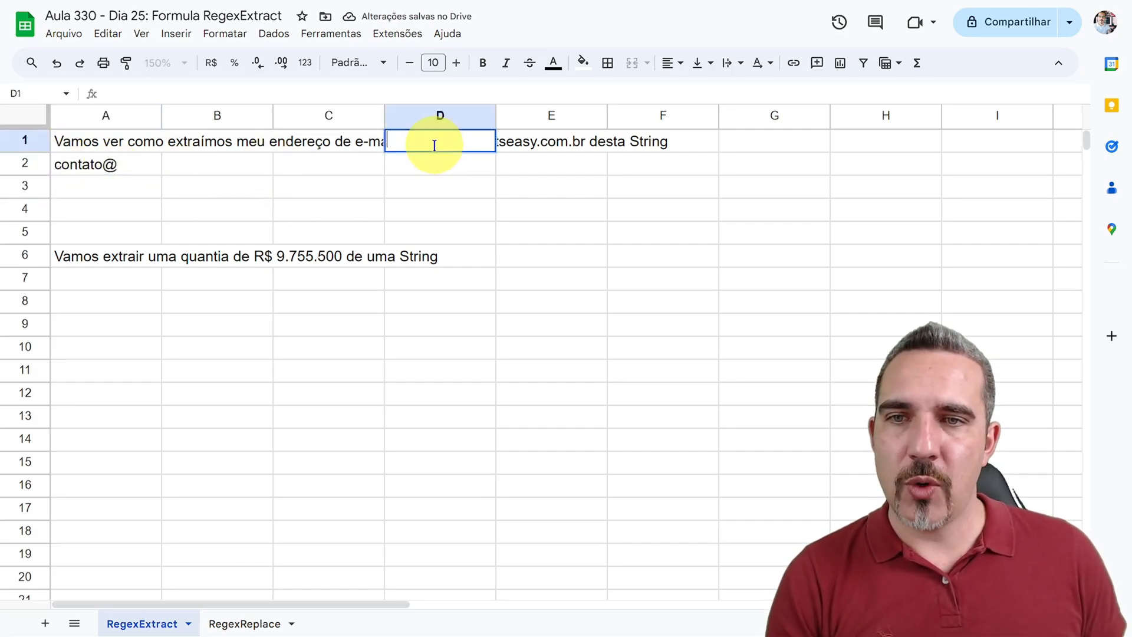
left_click(285, 165)
left_click(118, 145)
key("Return")
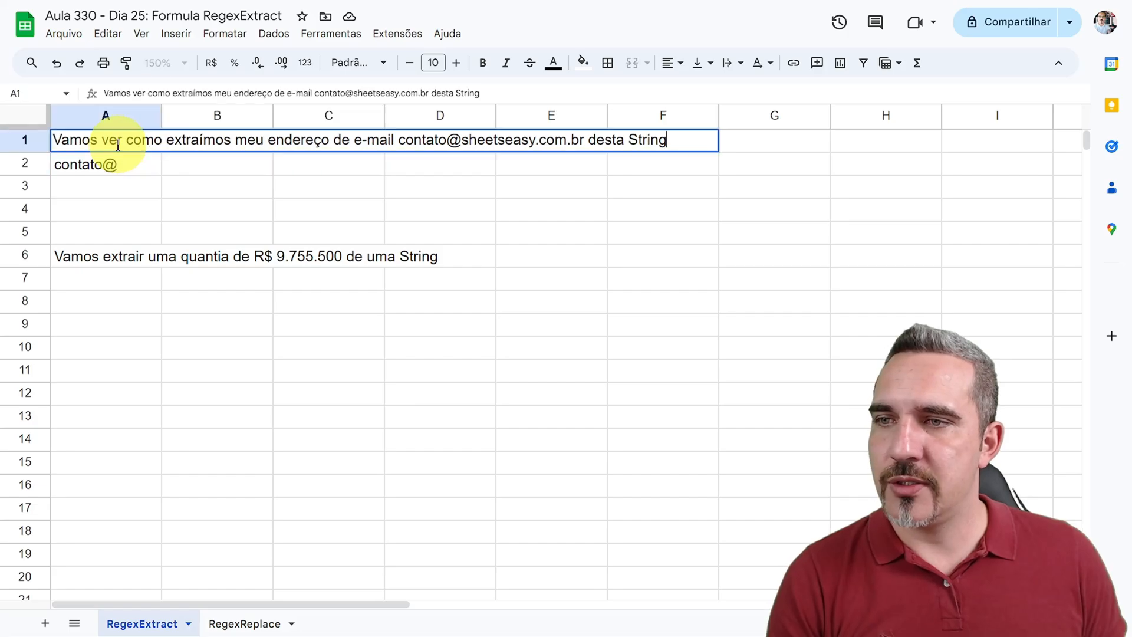
left_click(446, 140)
type(".")
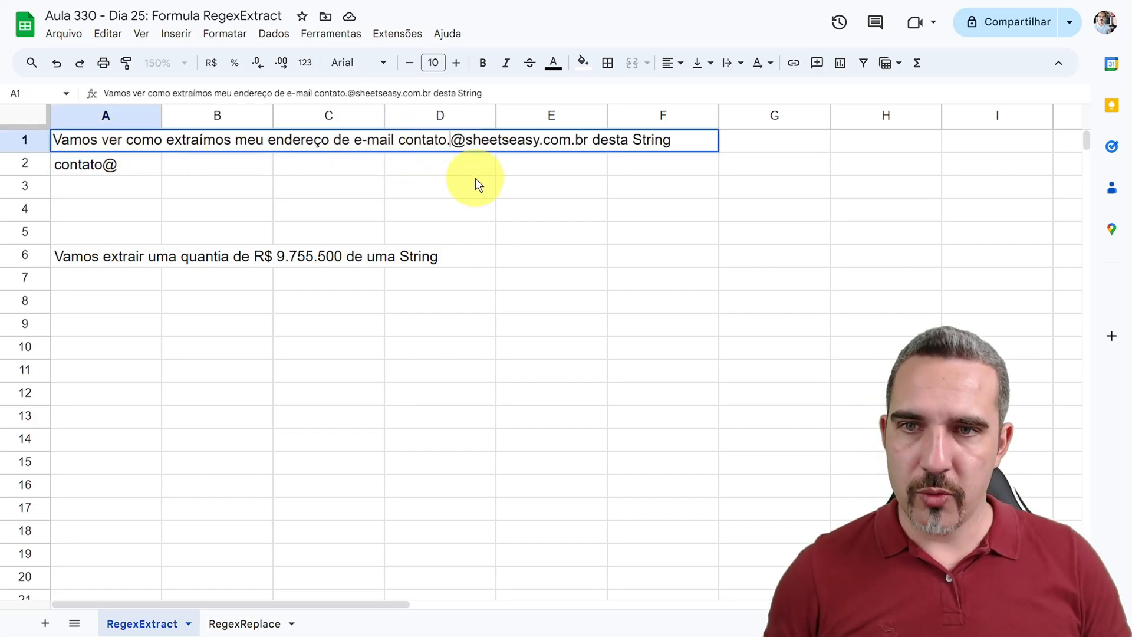
type("abc")
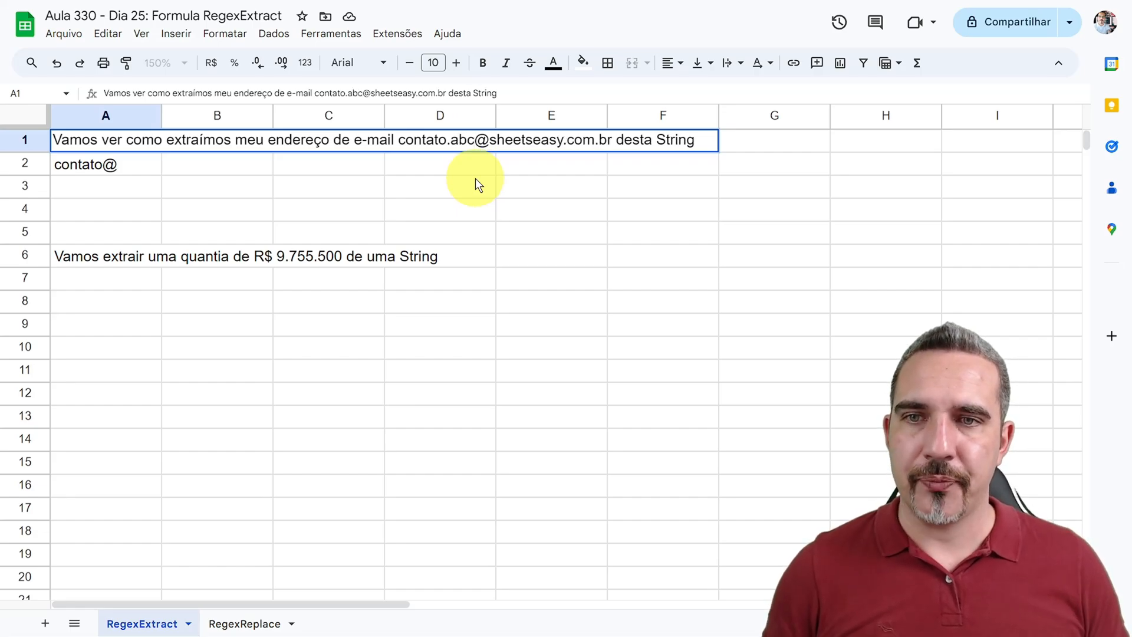
key("Return")
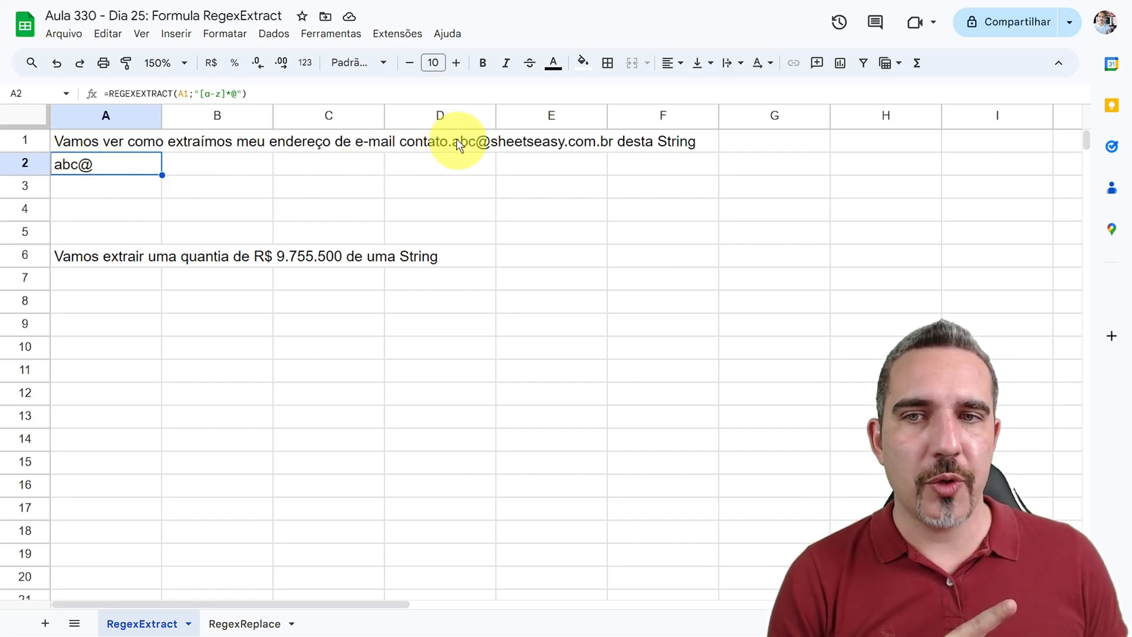
Step: Add a period to the character class in the A2 formula so the pattern reads "[a-z.]*@"
double_click(112, 162)
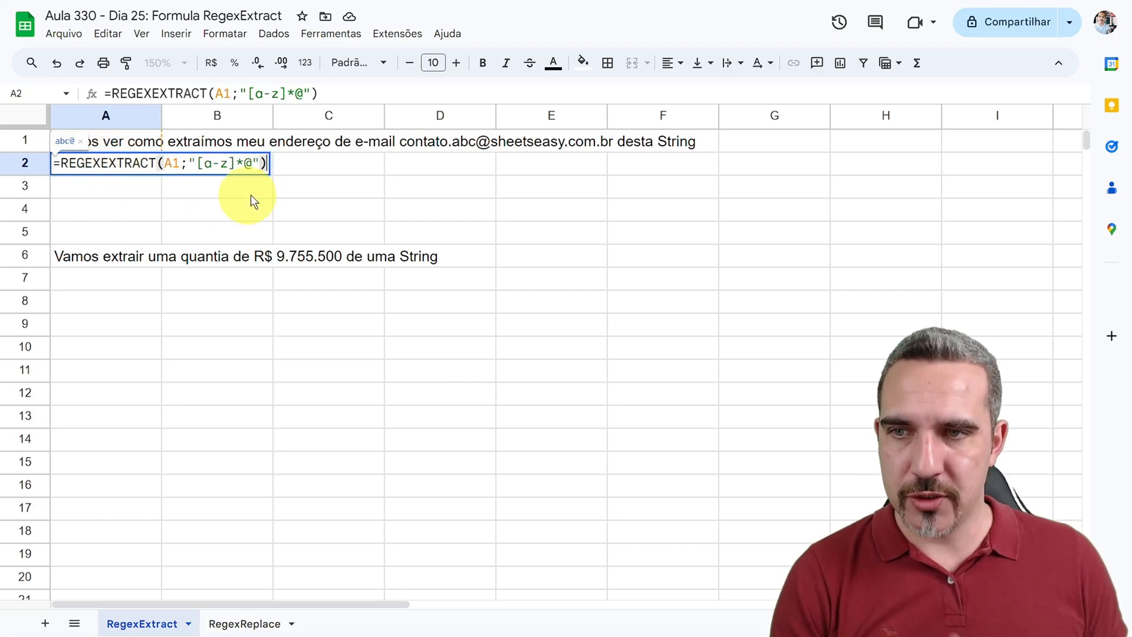
left_click(228, 164)
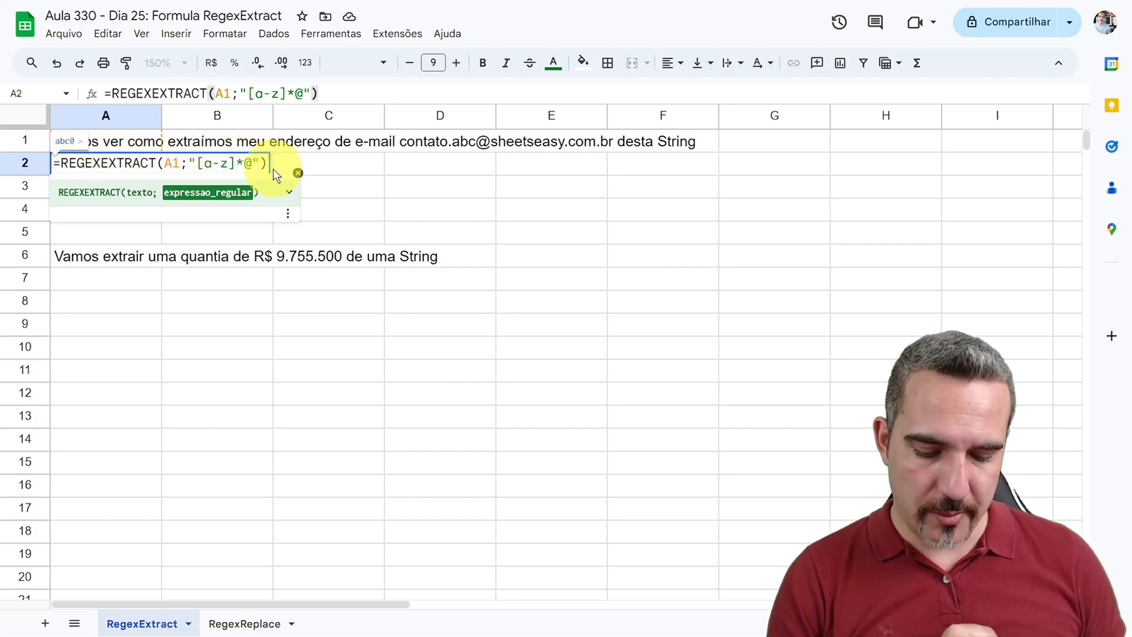
type(".")
key("Return")
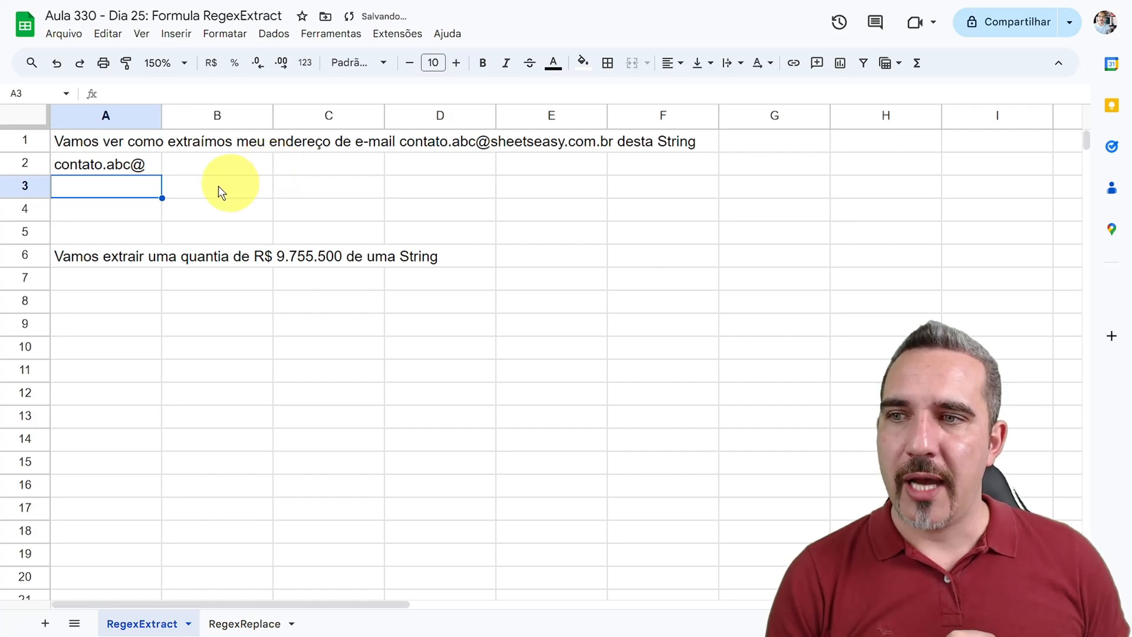
Step: Change the first letter of the e-mail address in A1 to a capital C
left_click(62, 163)
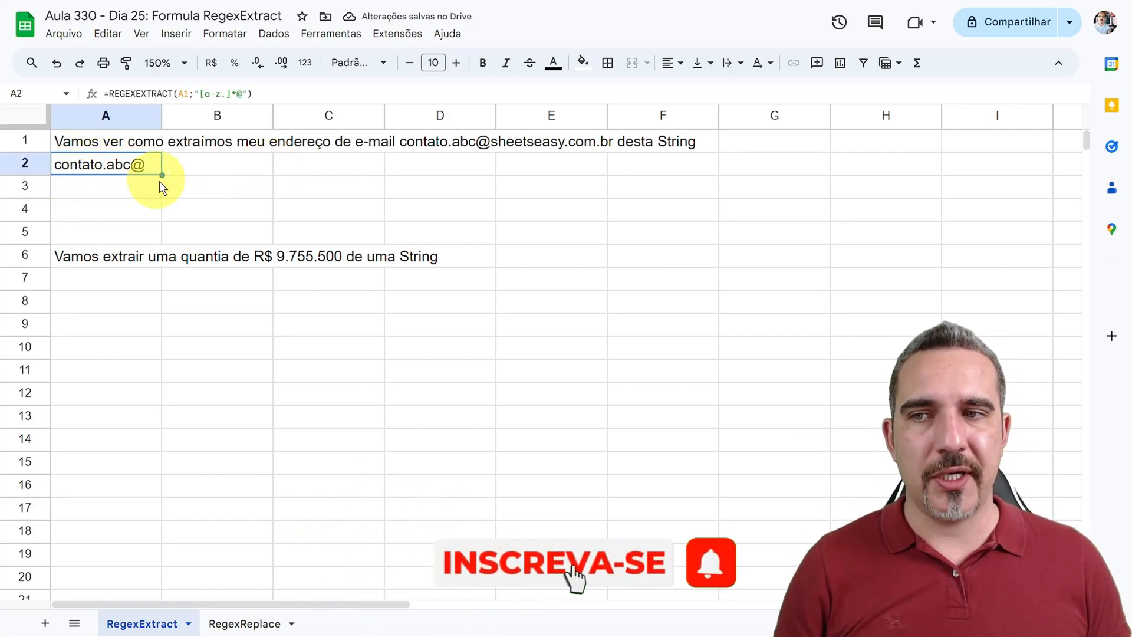
double_click(416, 144)
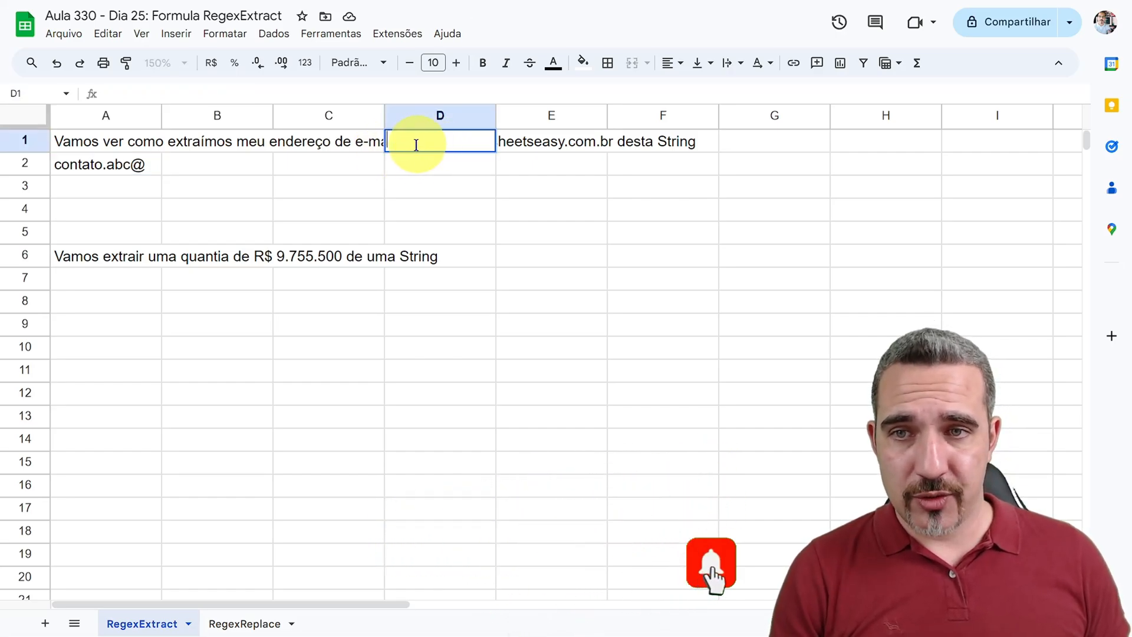
left_click(106, 141)
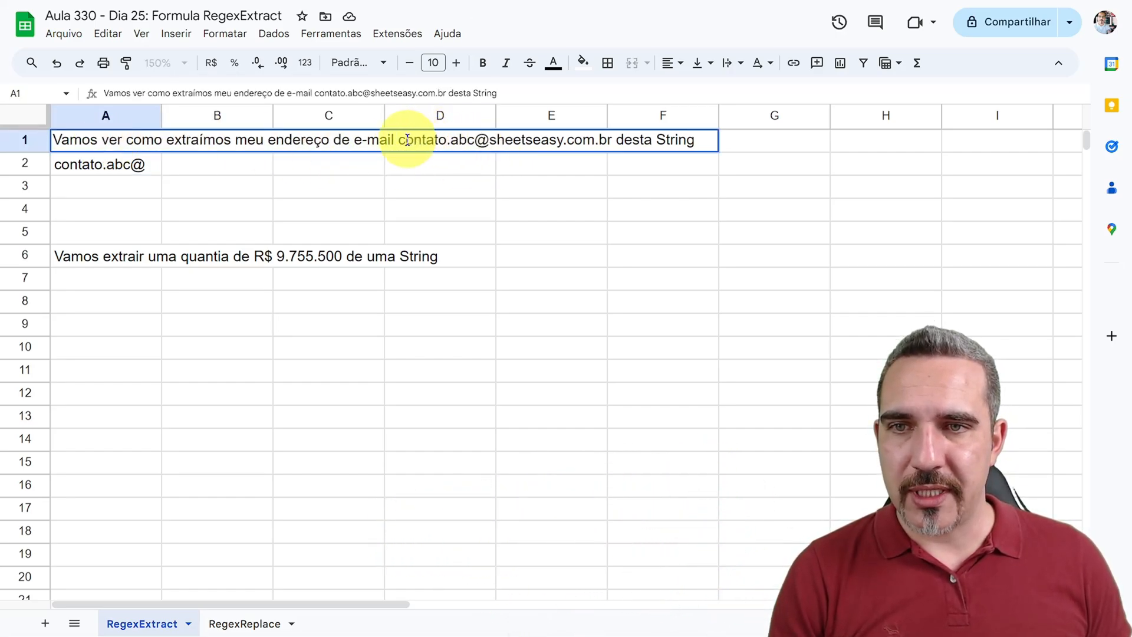
left_click_drag(407, 140, 400, 139)
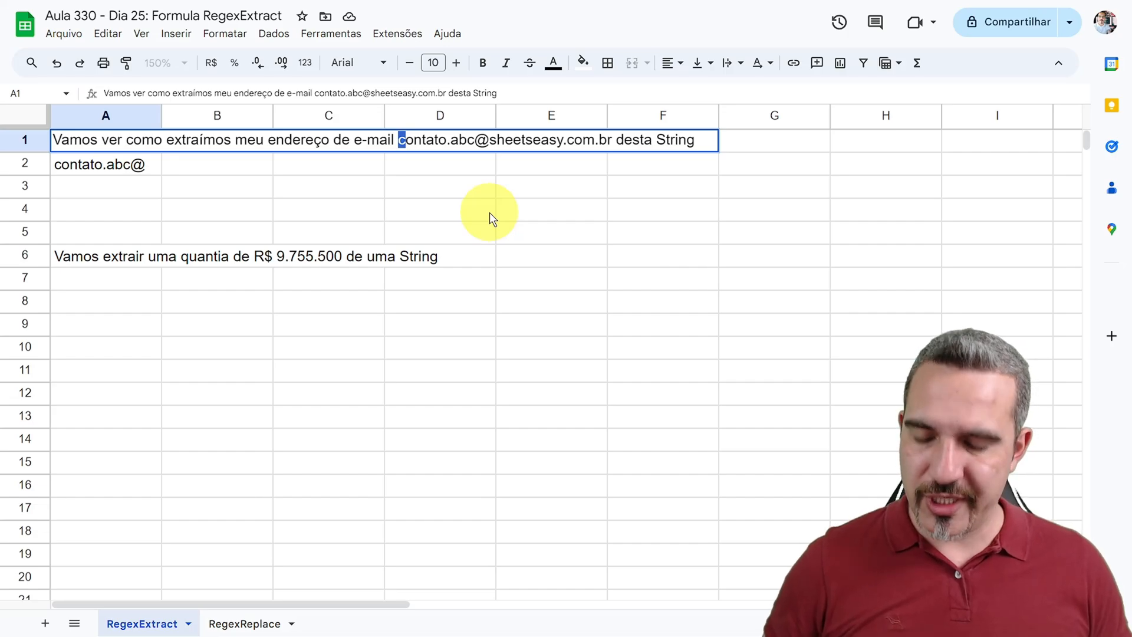
type("C")
key("Return")
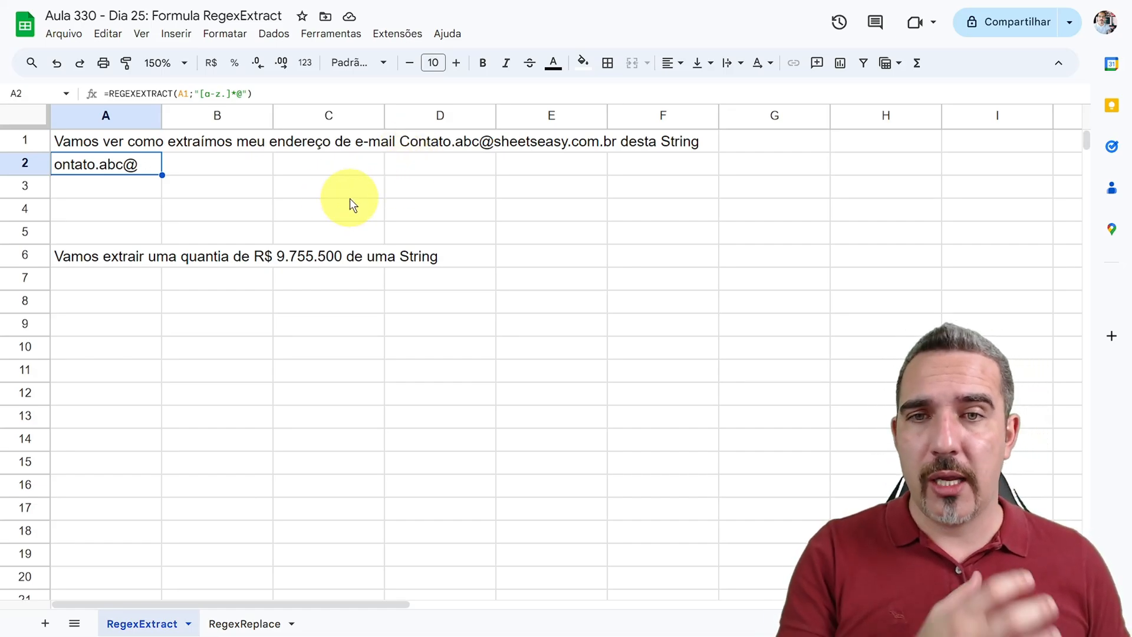
Step: Remove the period from the character class in A2 so the pattern reads "[a-z]*@"
double_click(115, 162)
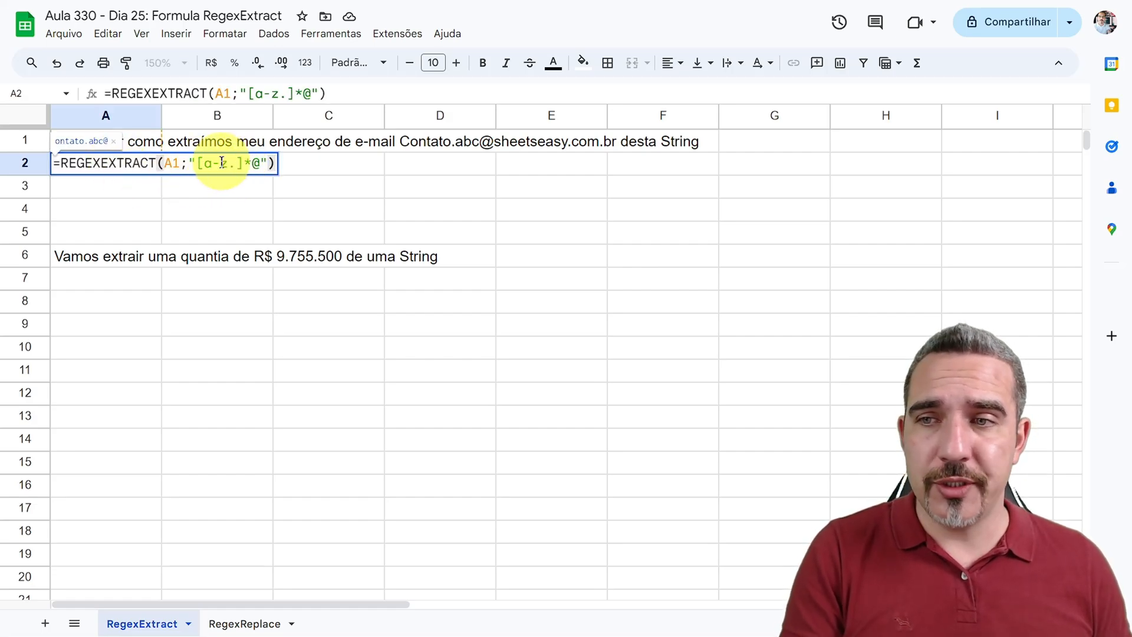
left_click_drag(237, 164, 229, 164)
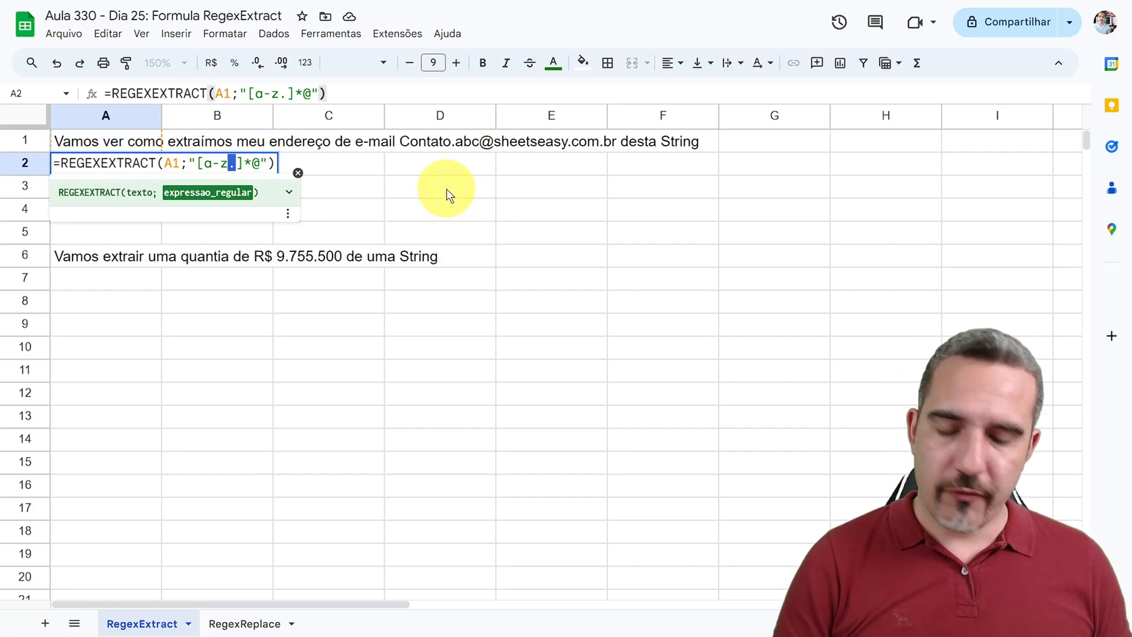
key("BackSpace")
key("Return")
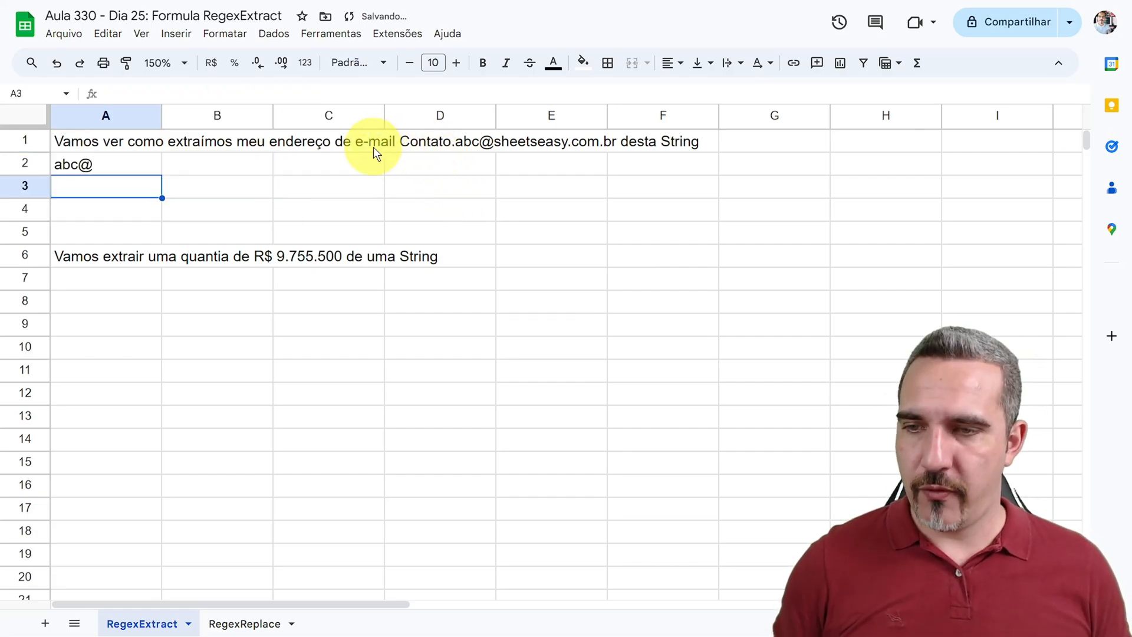
Step: Restore the e-mail address in A1 by making its first letter lowercase c and deleting ".abc" before the @
double_click(88, 141)
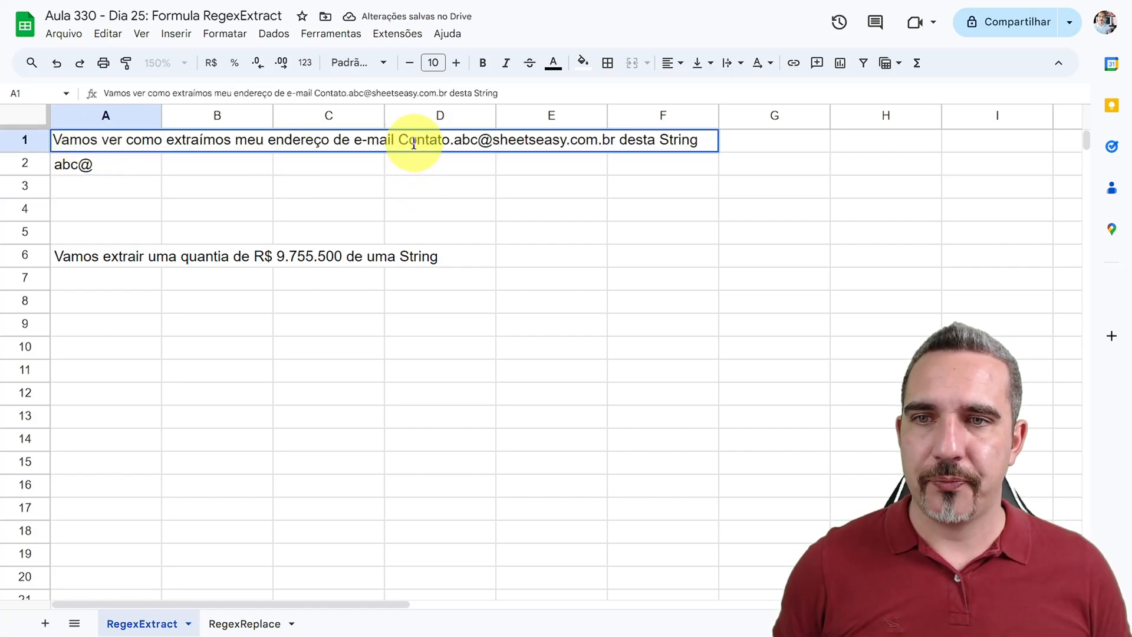
left_click_drag(409, 140, 400, 140)
type("c")
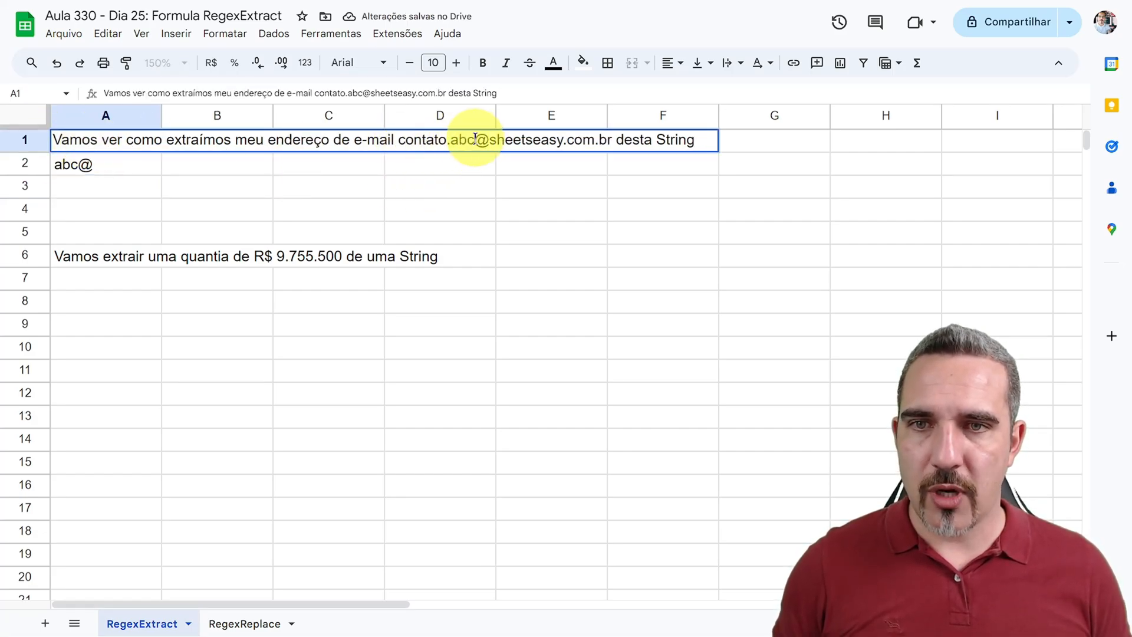
left_click_drag(475, 140, 450, 139)
key("BackSpace")
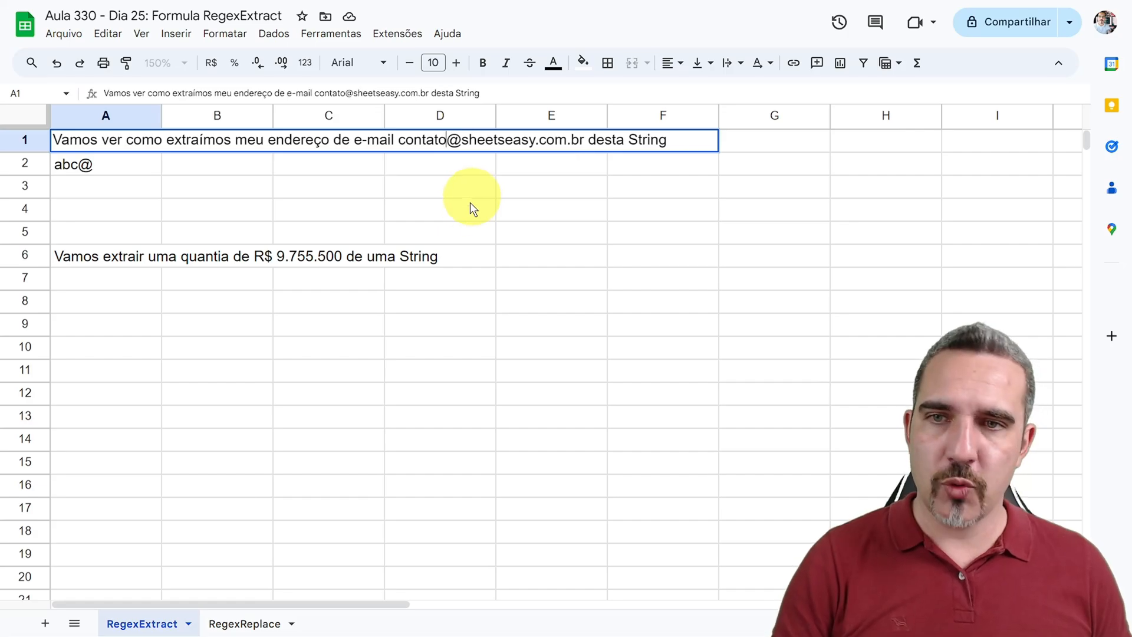
key("Return")
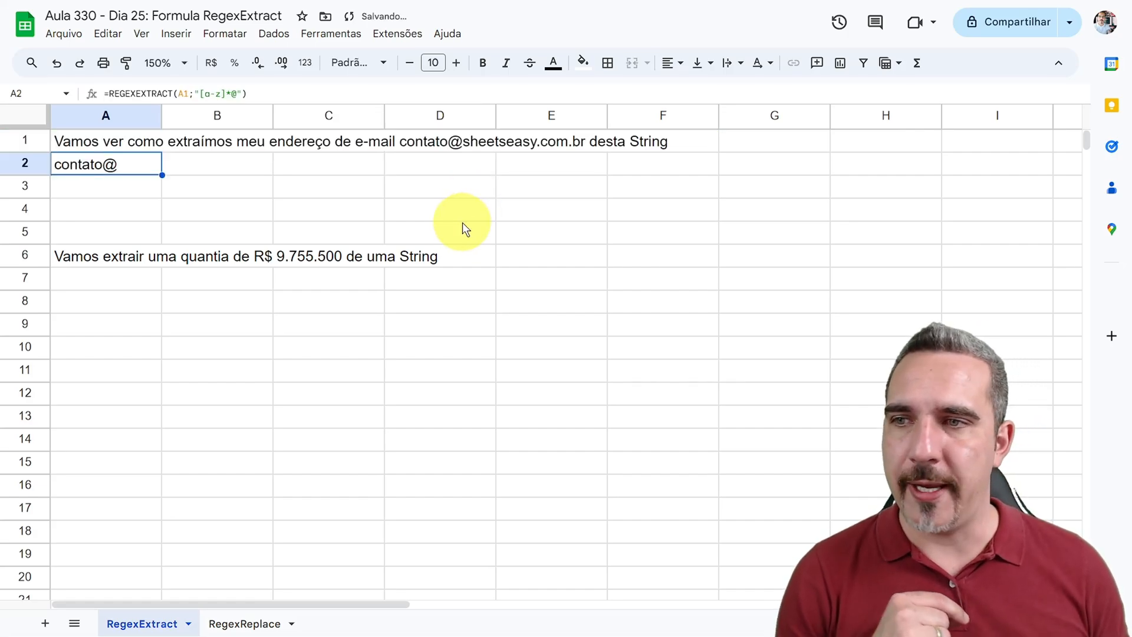
Step: Extend the pattern in the A2 formula after the @ so it reads "[a-z]*@[a-z]*"
double_click(83, 164)
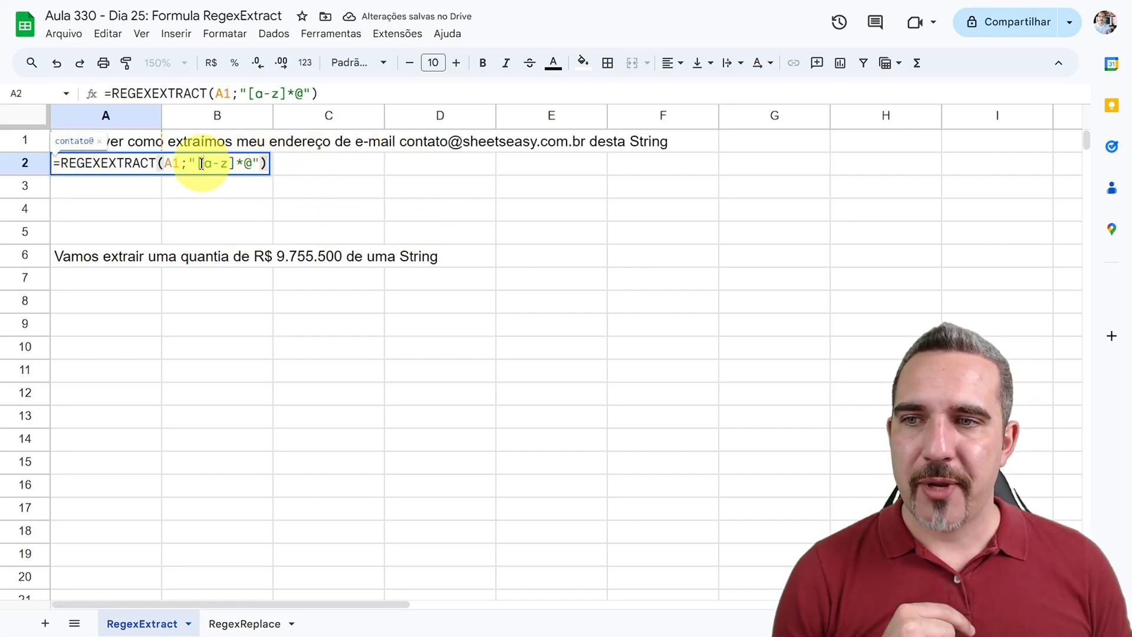
left_click_drag(204, 163, 253, 164)
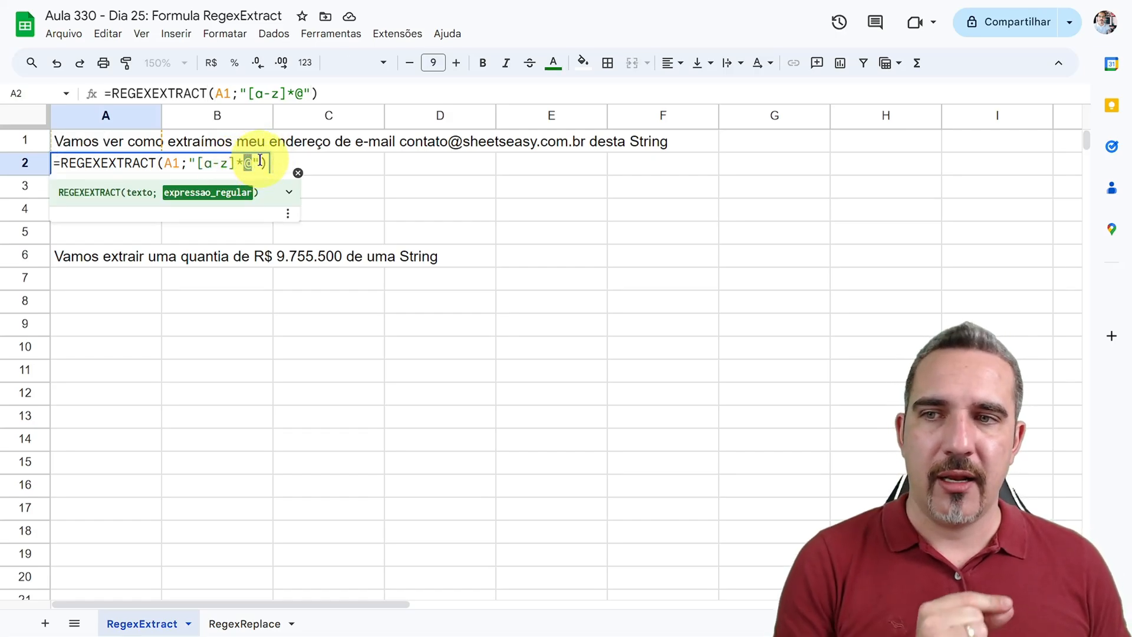
left_click(260, 167)
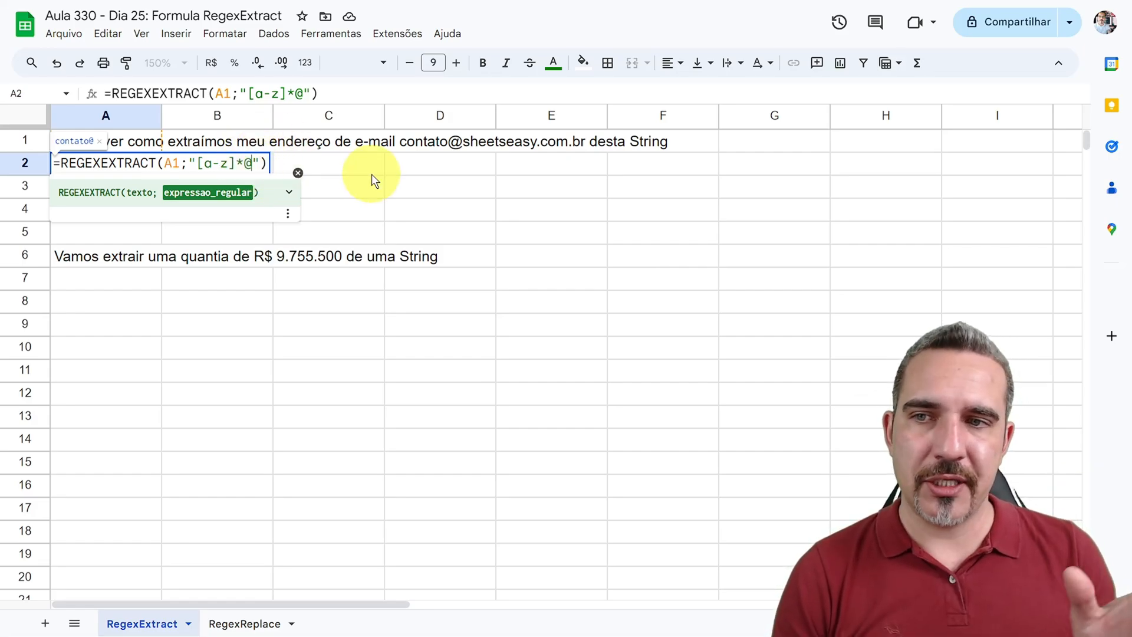
type("[]")
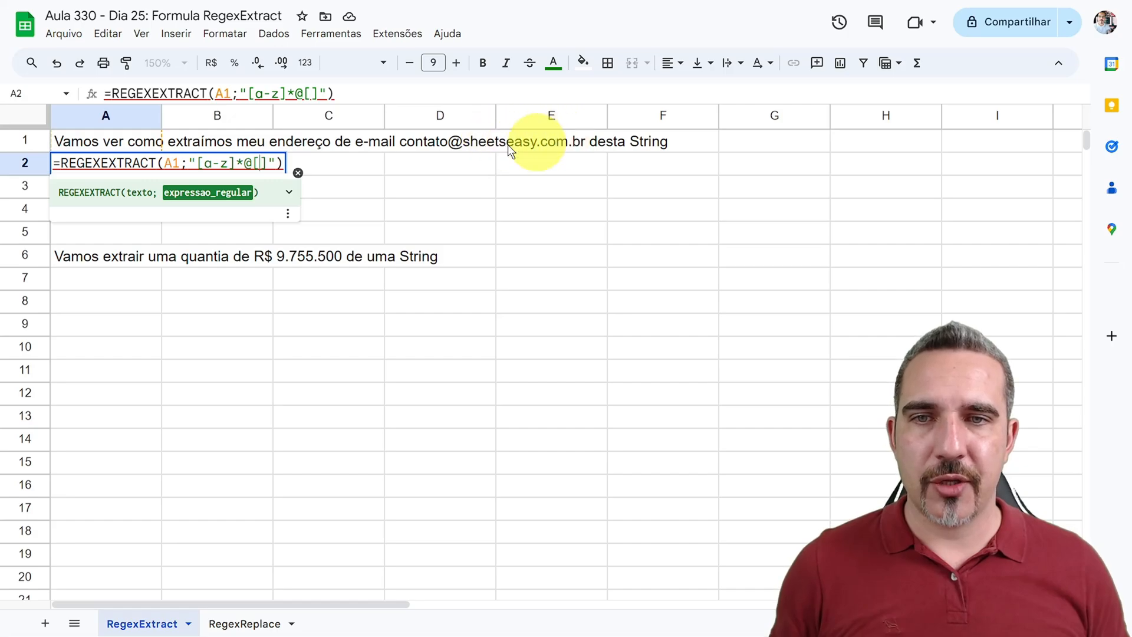
type("a-z")
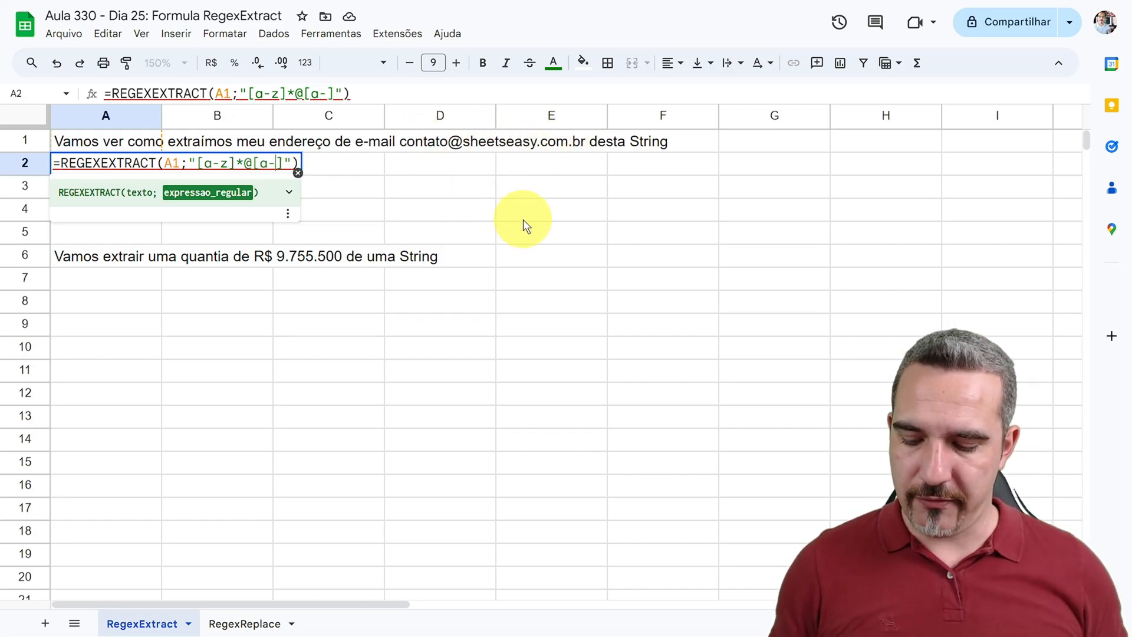
left_click(293, 163)
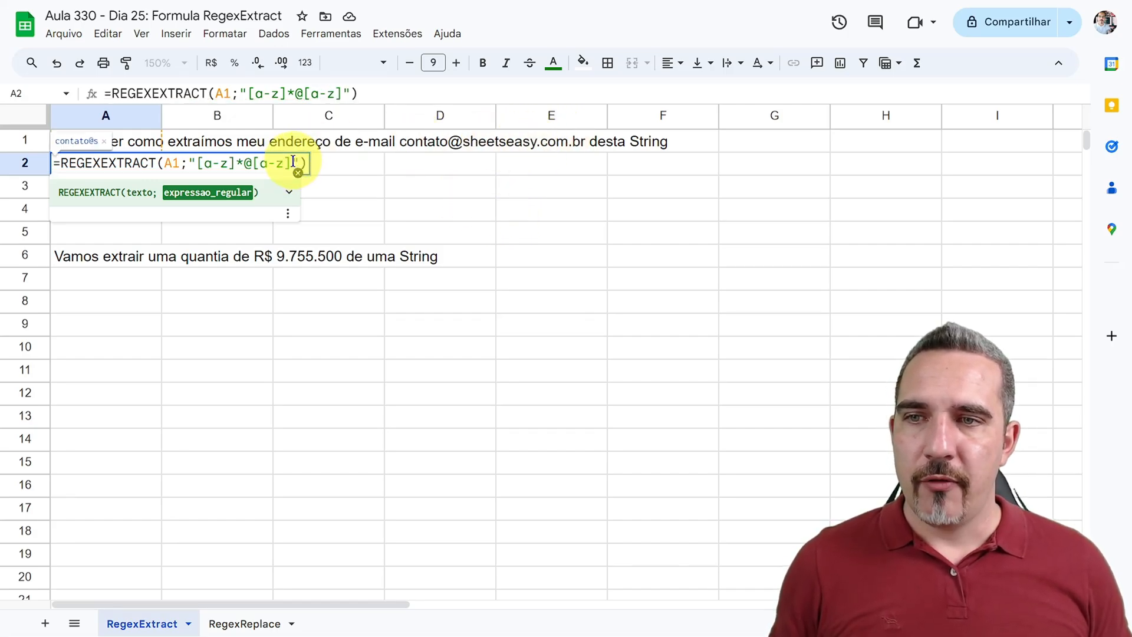
type("*")
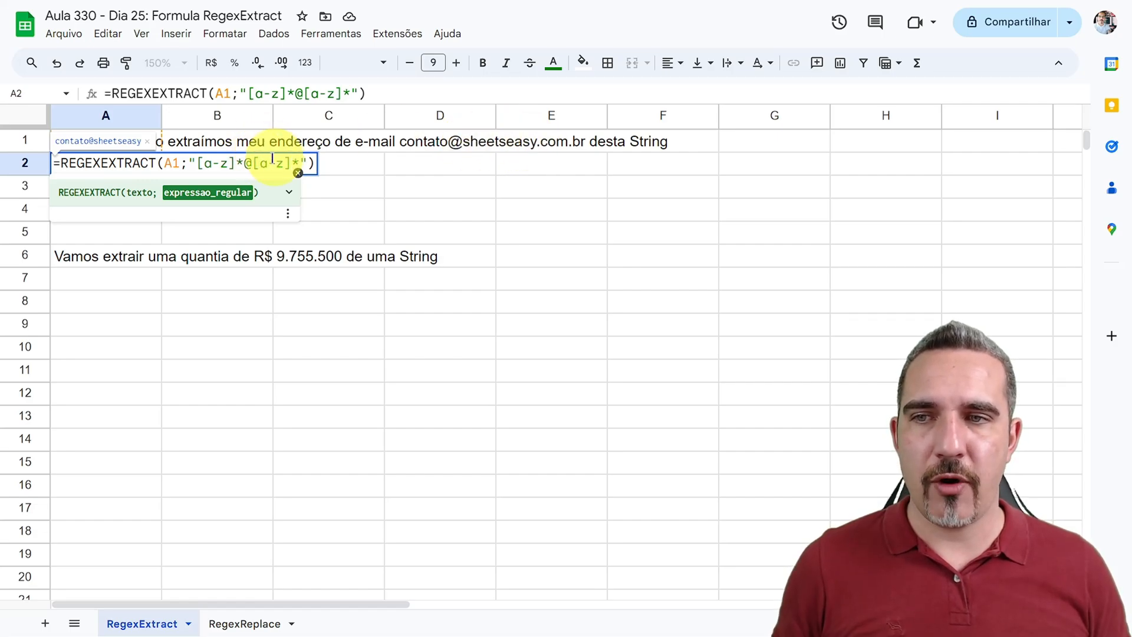
Step: Confirm the A2 formula and add a period to the character class after the @ so the pattern also captures the domain's dots
key("Return")
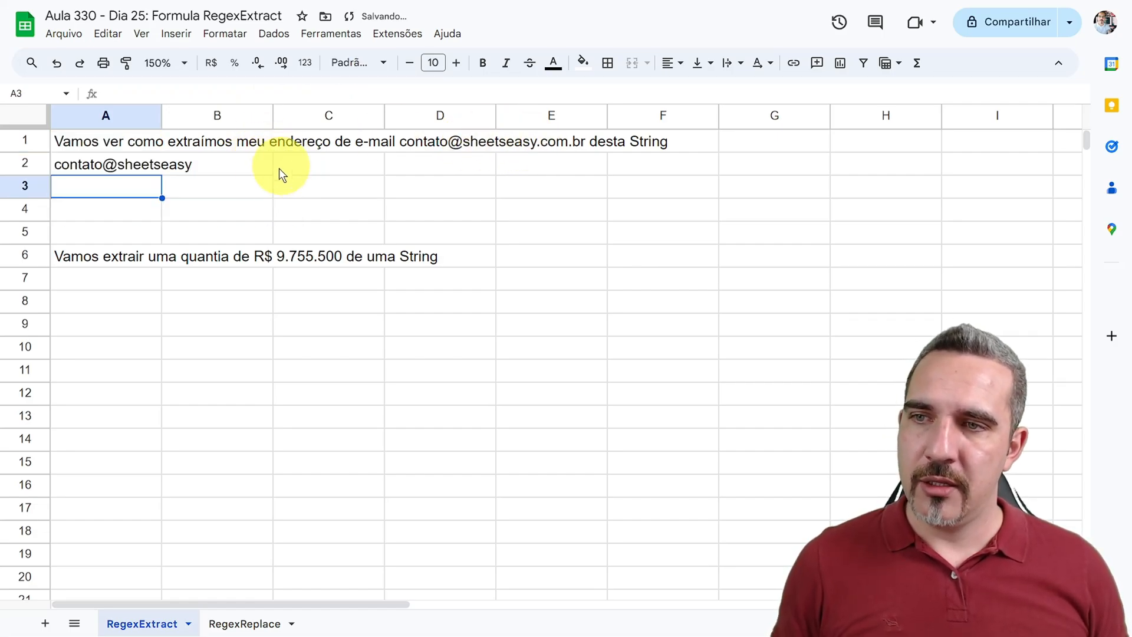
left_click(118, 160)
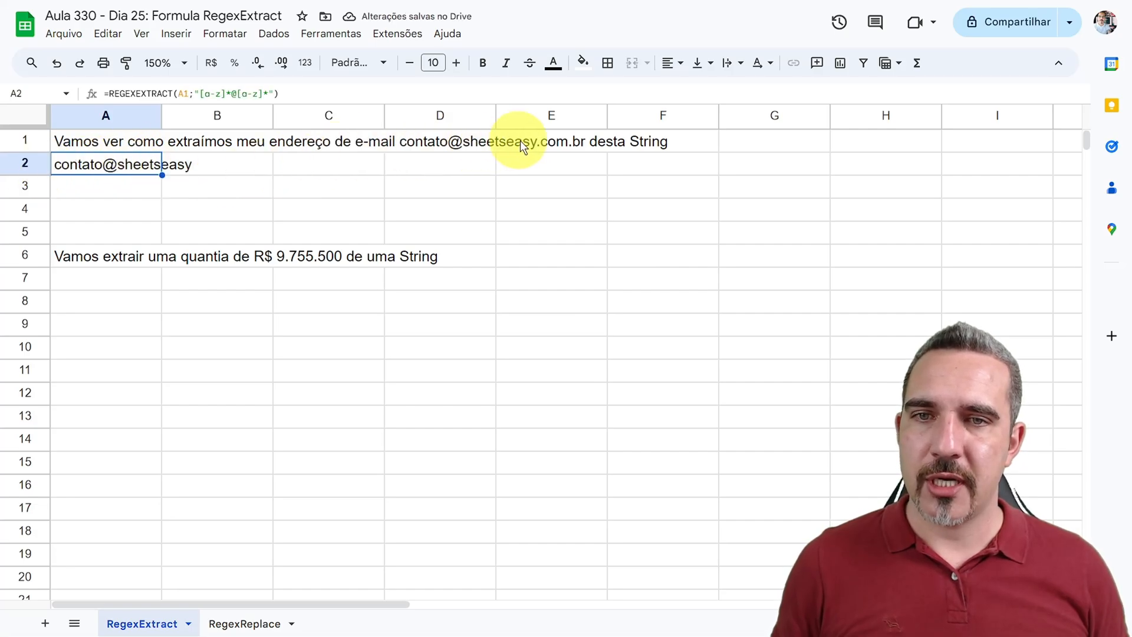
double_click(116, 161)
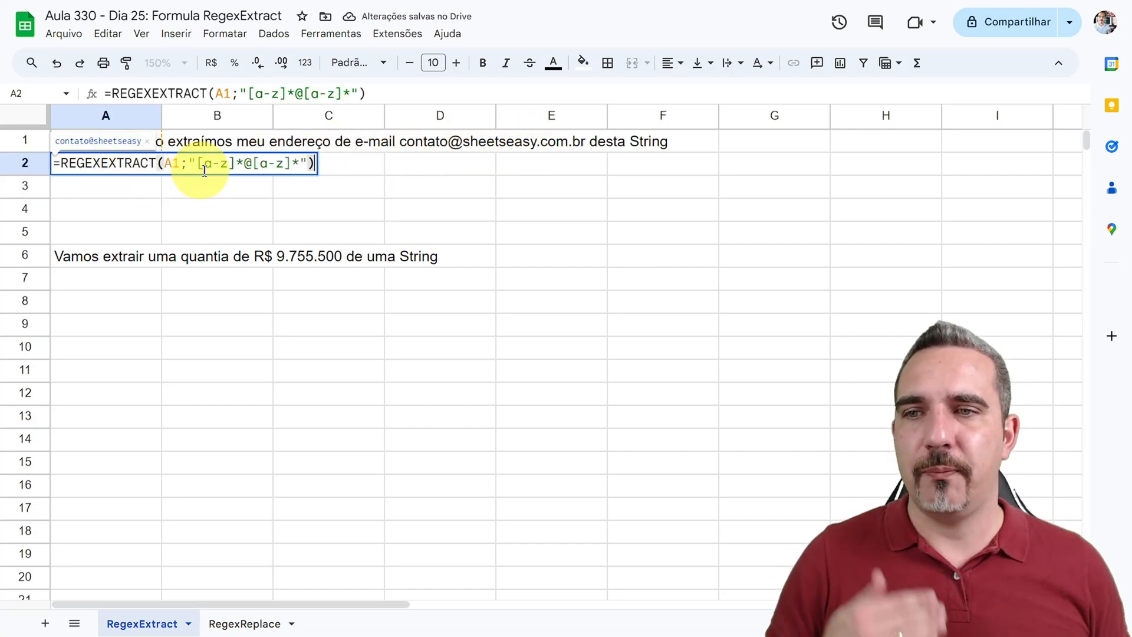
left_click(300, 161)
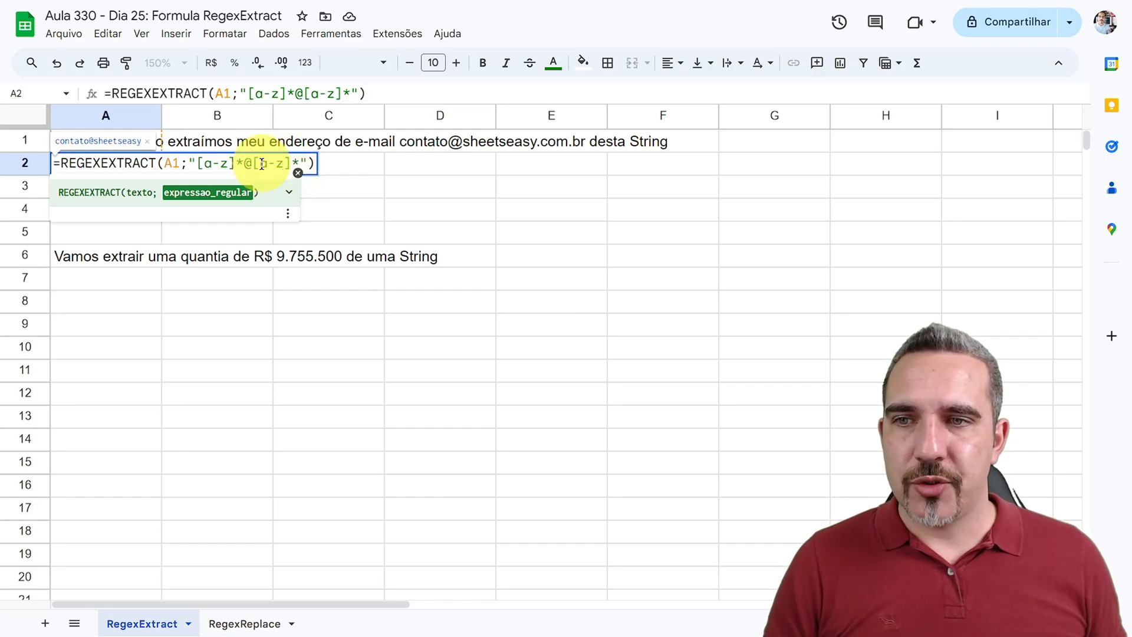
left_click_drag(284, 165, 260, 165)
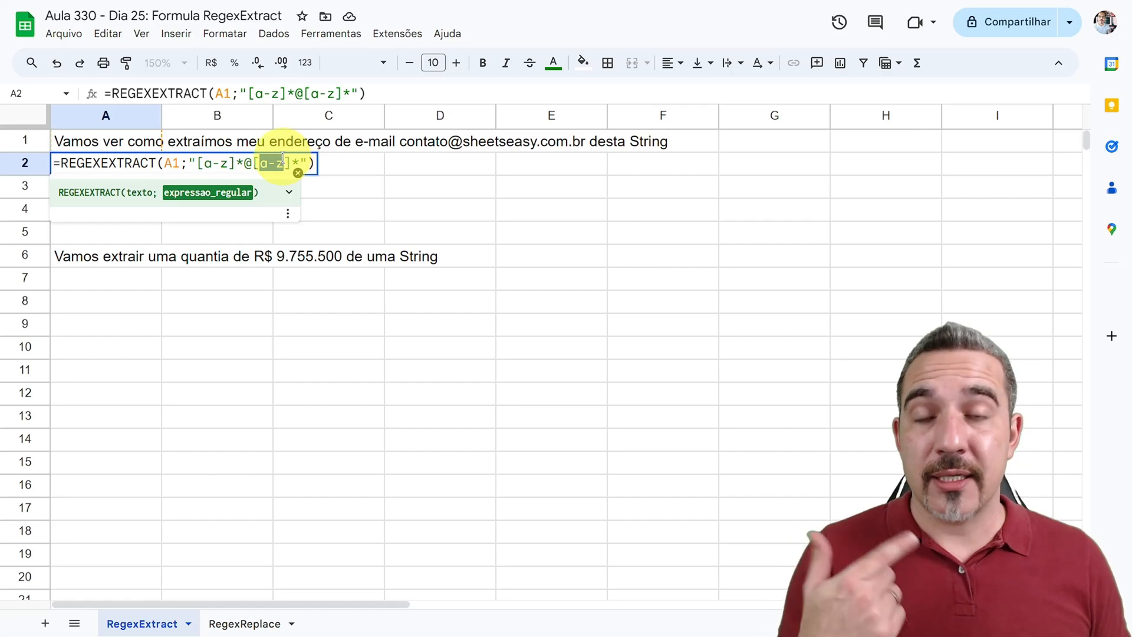
left_click(304, 157)
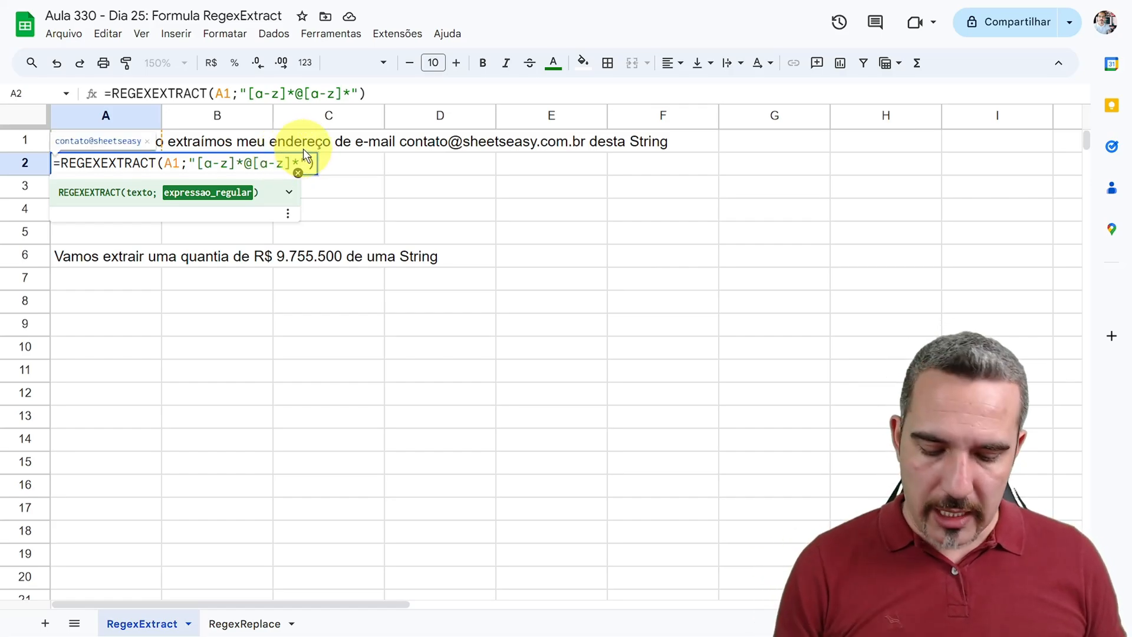
type(".")
key("Return")
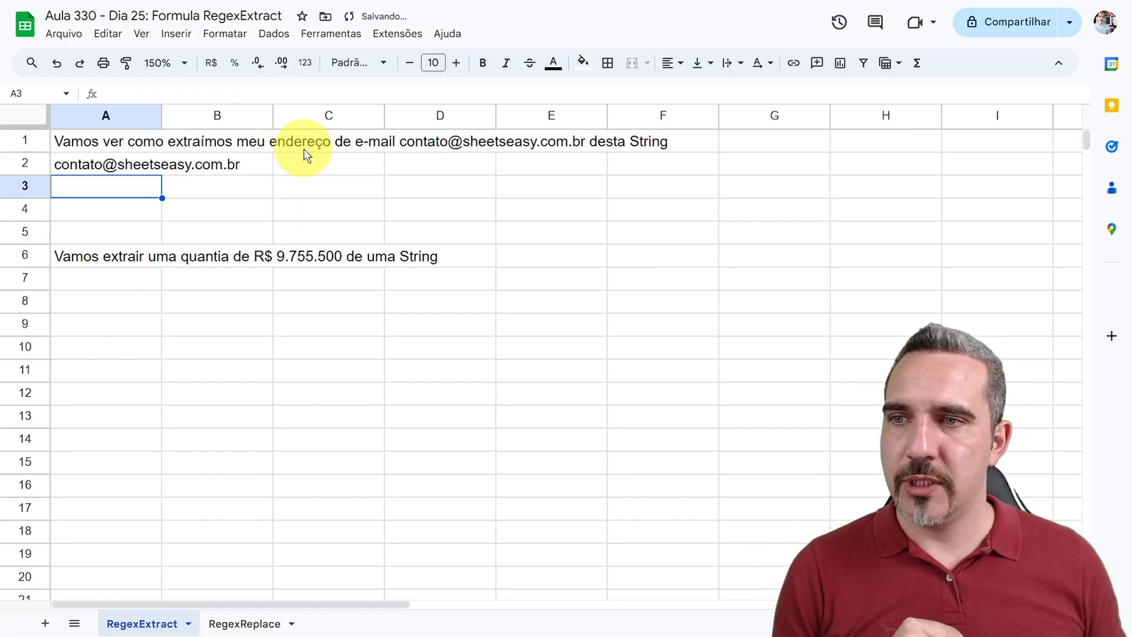
left_click(118, 171)
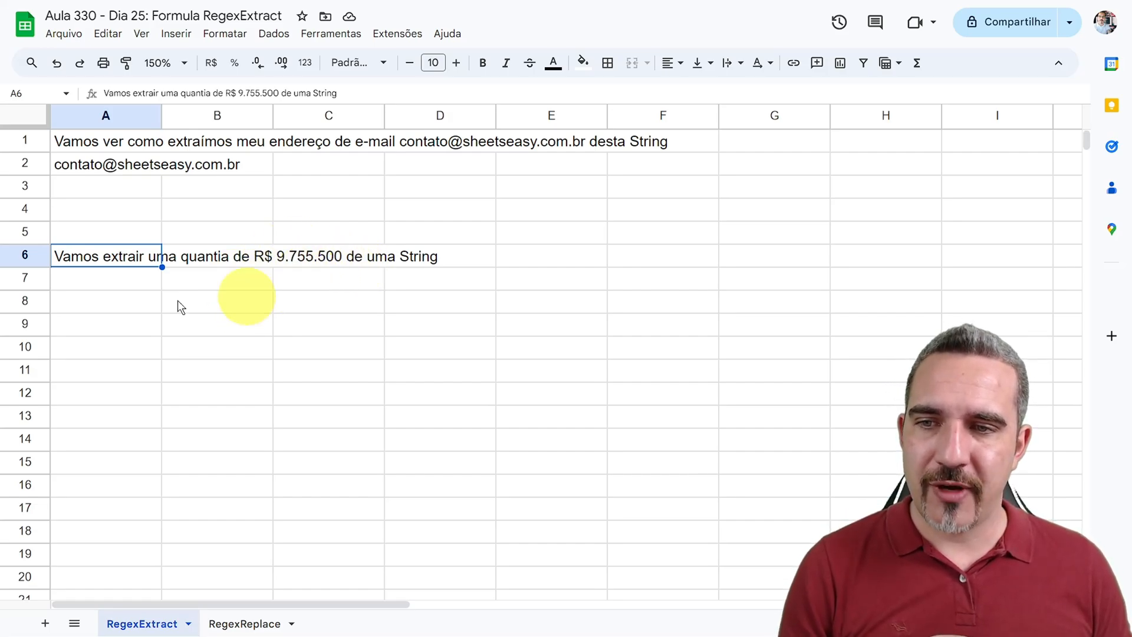
Step: Enter the formula =REGEXEXTRACT(A6;"[0-9]") in A7 to extract a digit from the text in A6
left_click(109, 281)
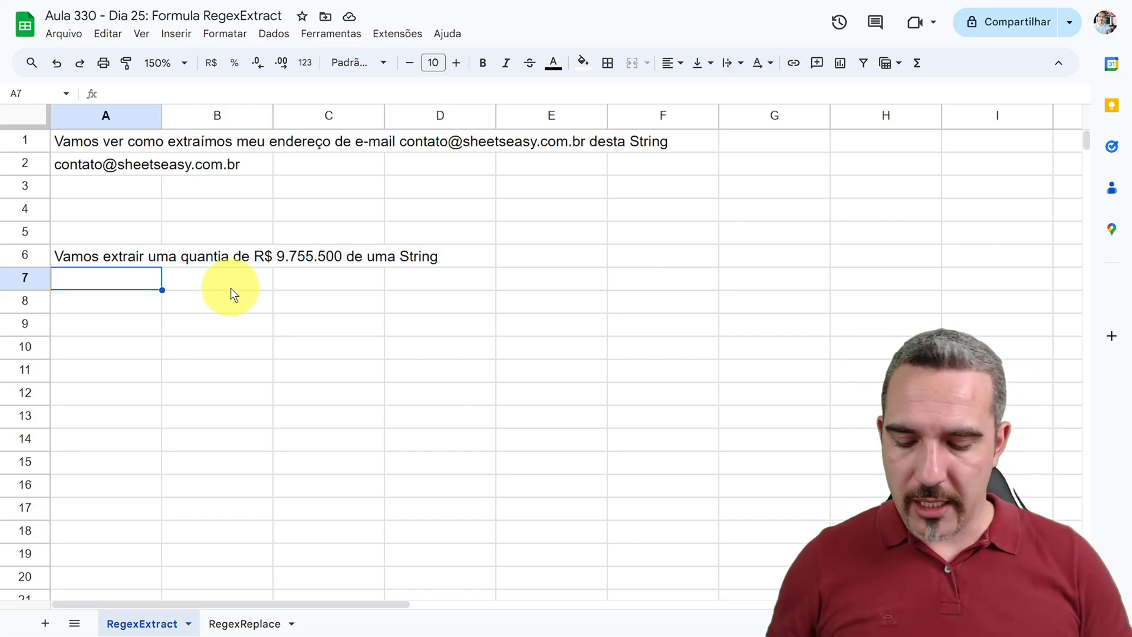
type("=rege")
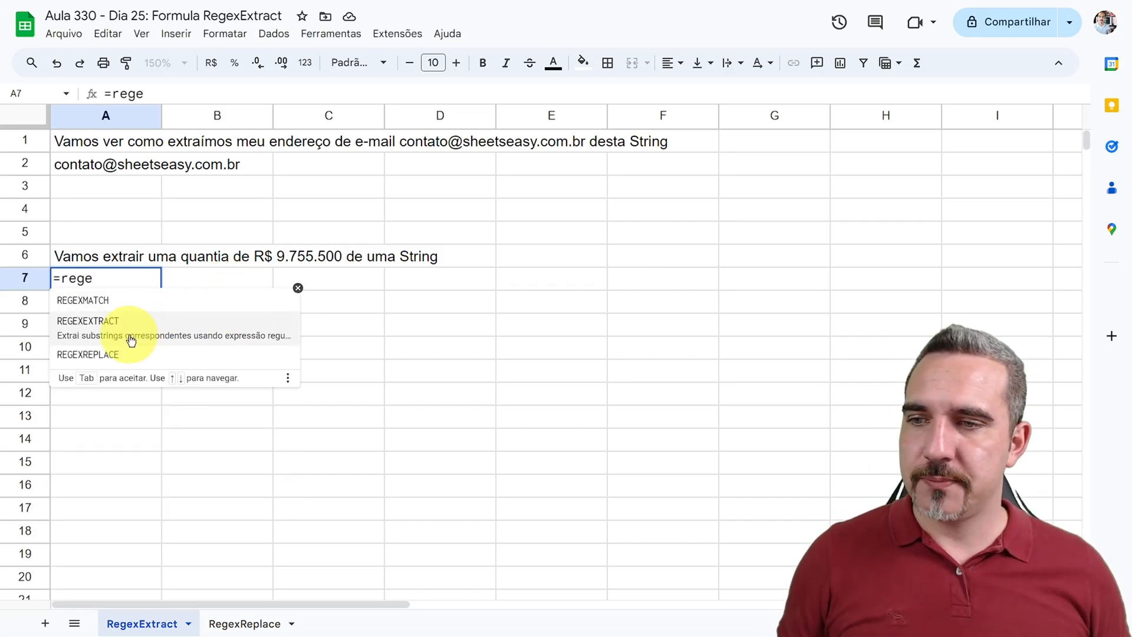
left_click(127, 319)
left_click(119, 260)
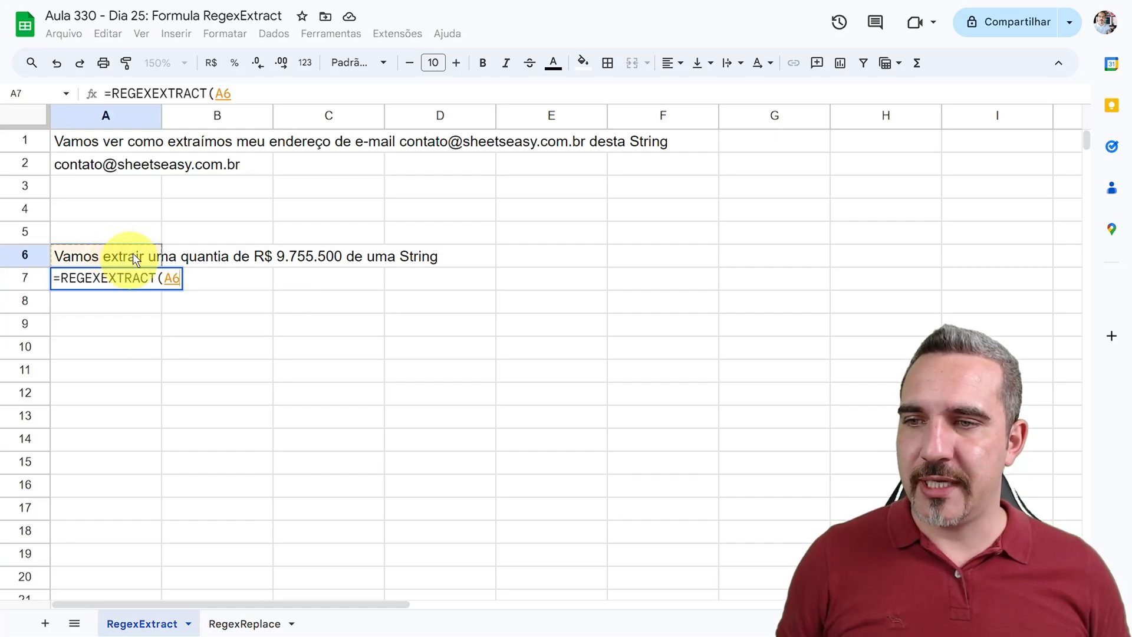
type(";")
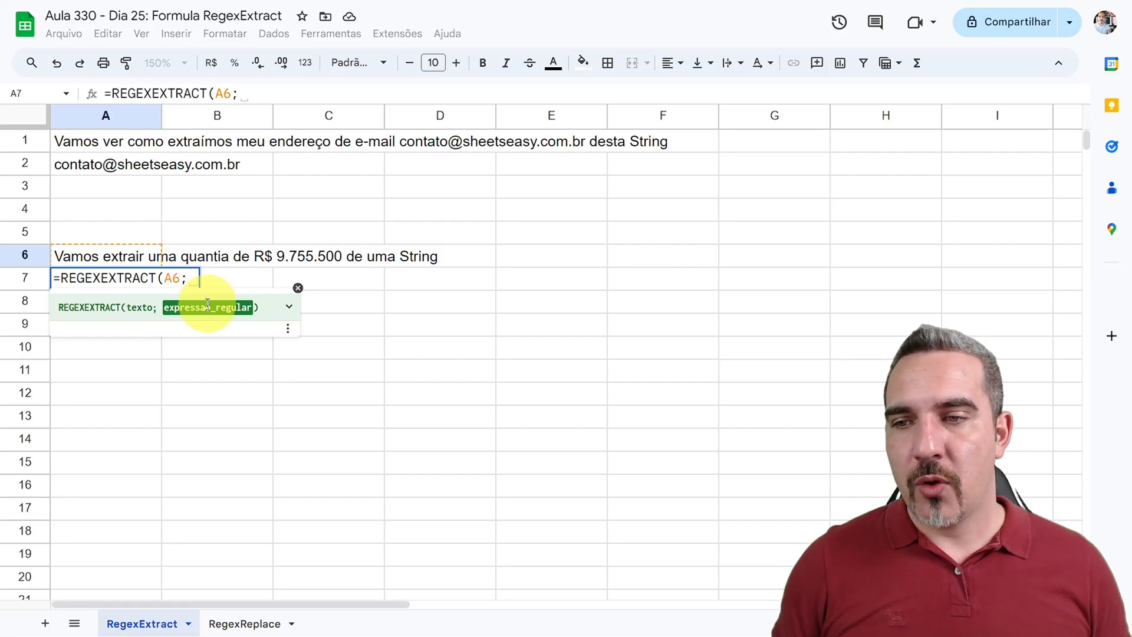
type("\"[]\"")
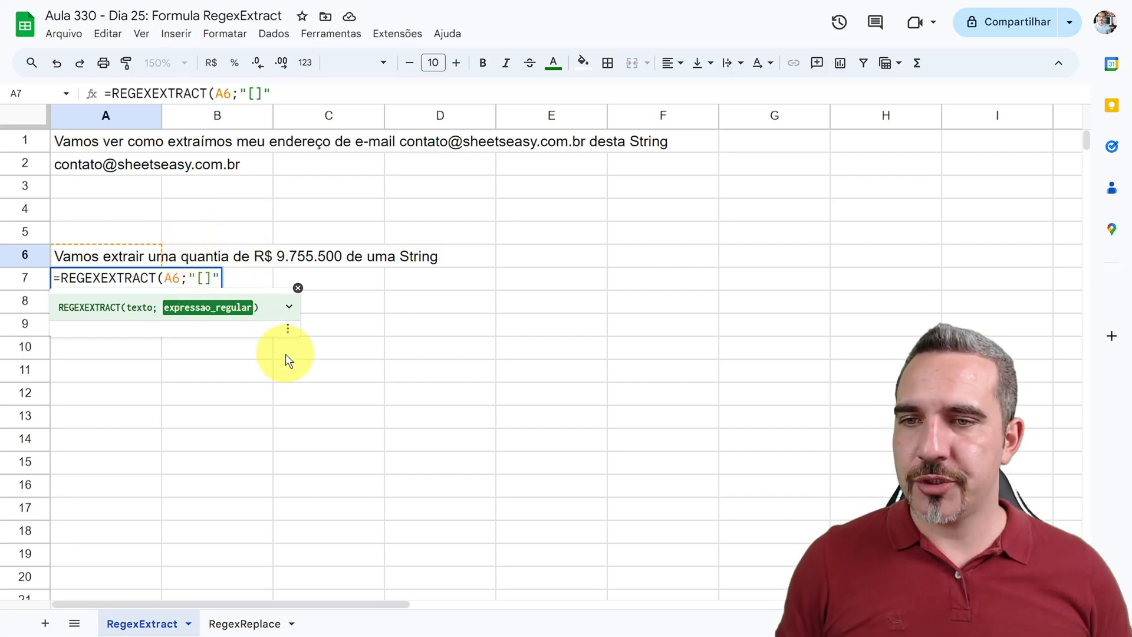
type("0-9")
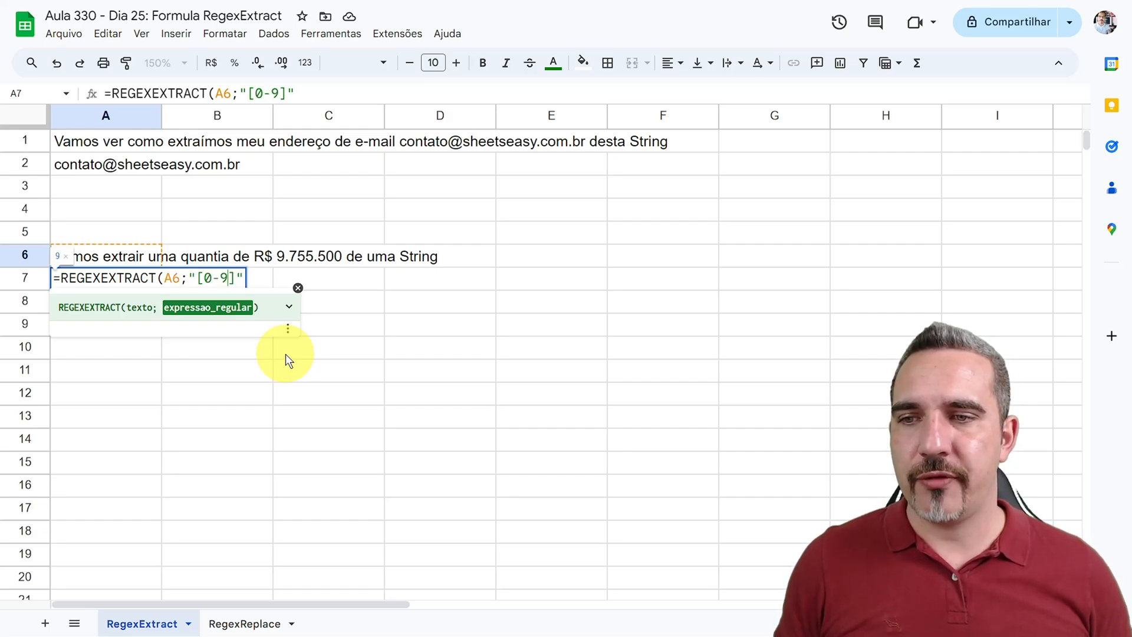
left_click_drag(205, 278, 229, 278)
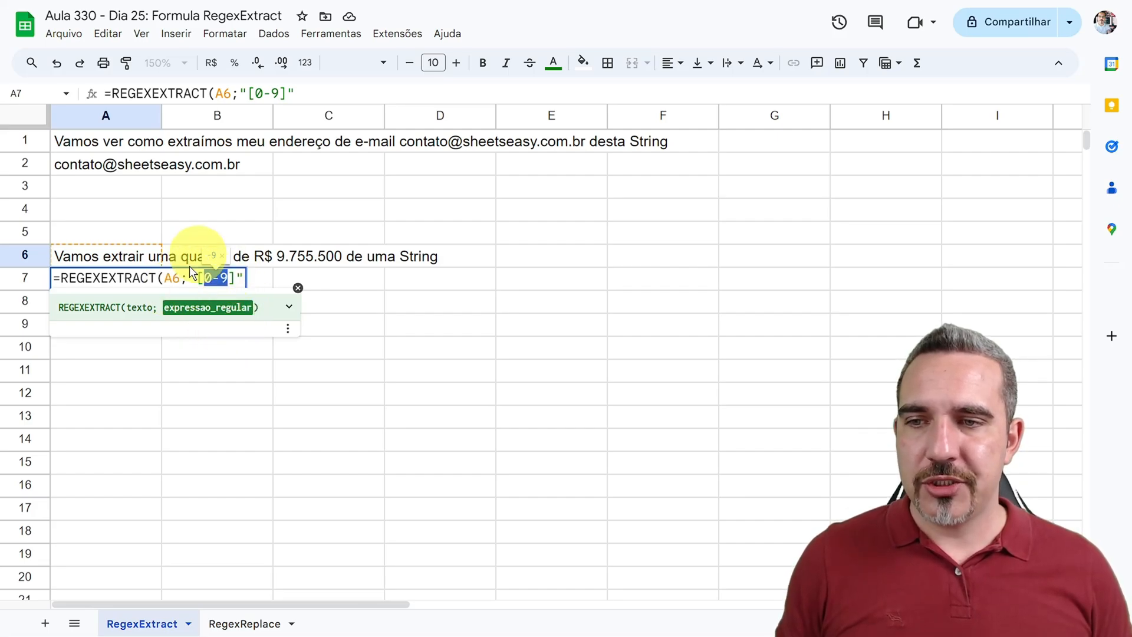
key("Return")
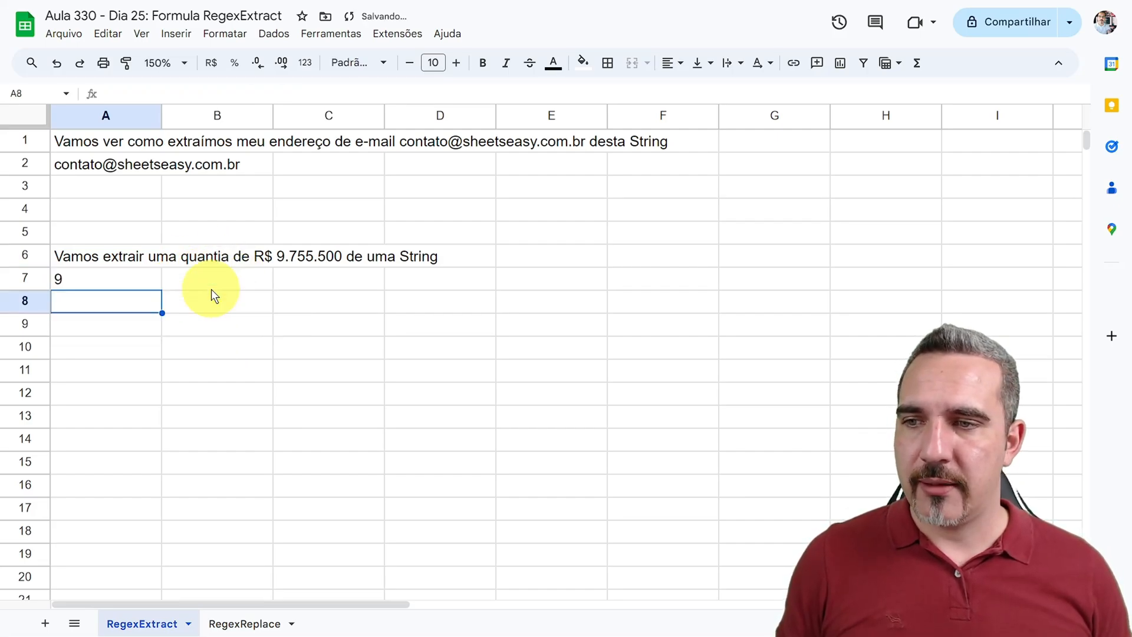
Step: Check the amount in A6 and extend the pattern in the A7 formula to "[0-9.,]+" so it captures the whole amount
left_click(106, 287)
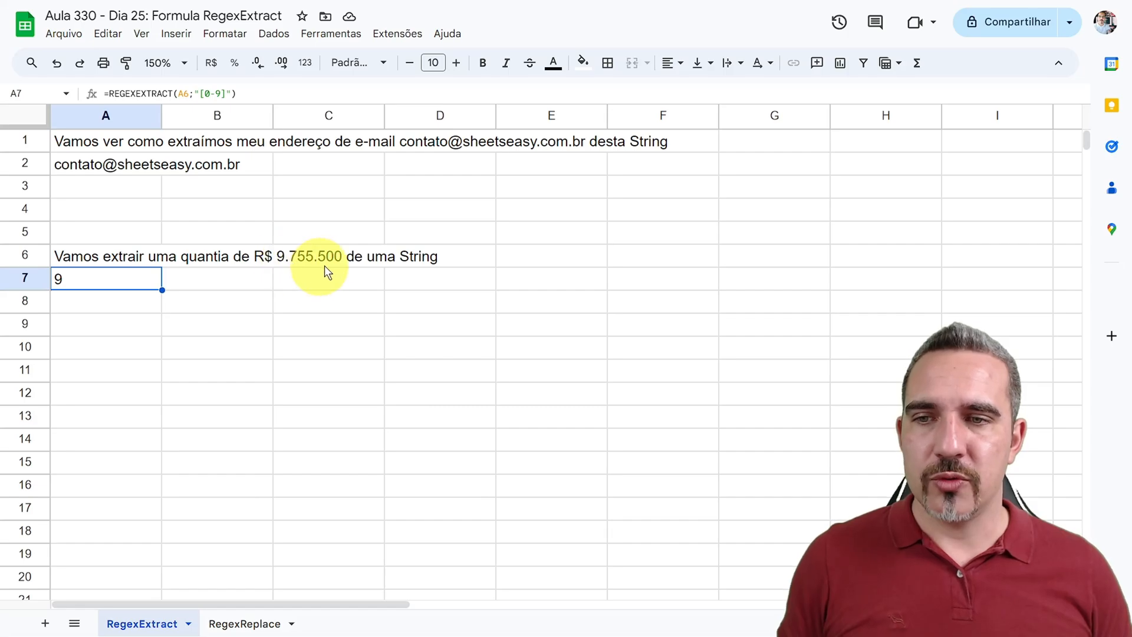
double_click(94, 255)
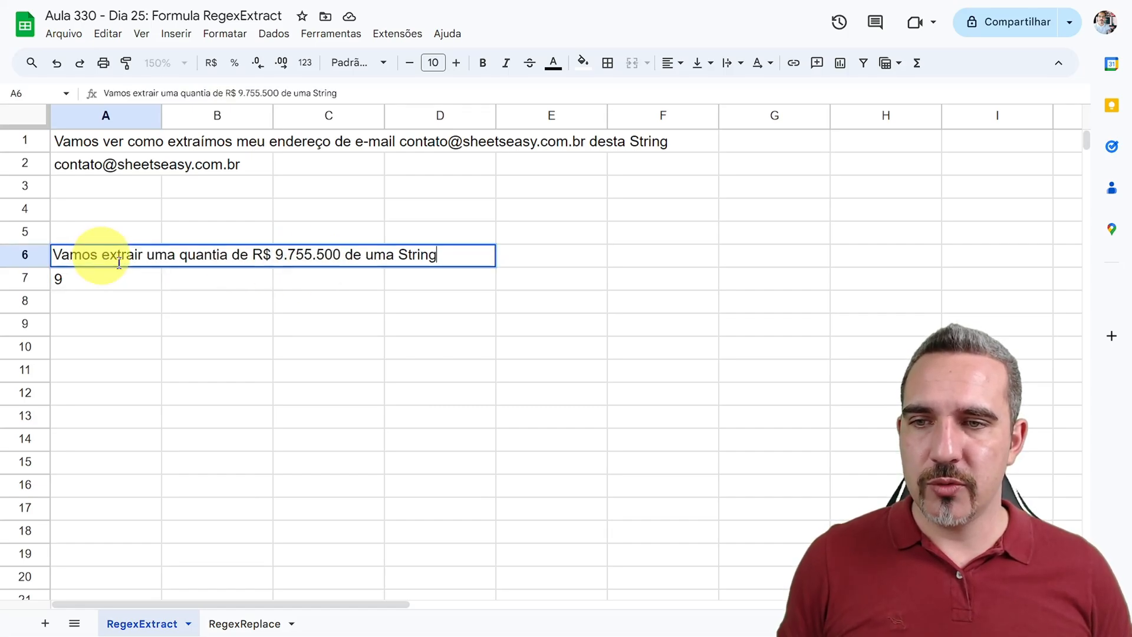
left_click_drag(341, 255, 276, 251)
left_click(288, 255)
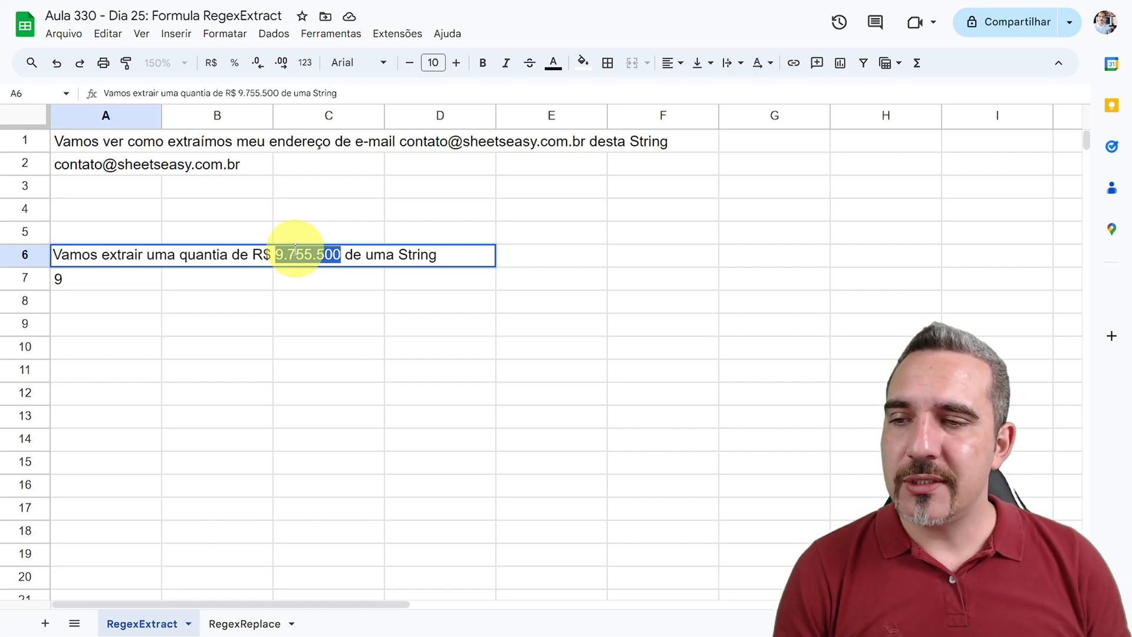
double_click(123, 286)
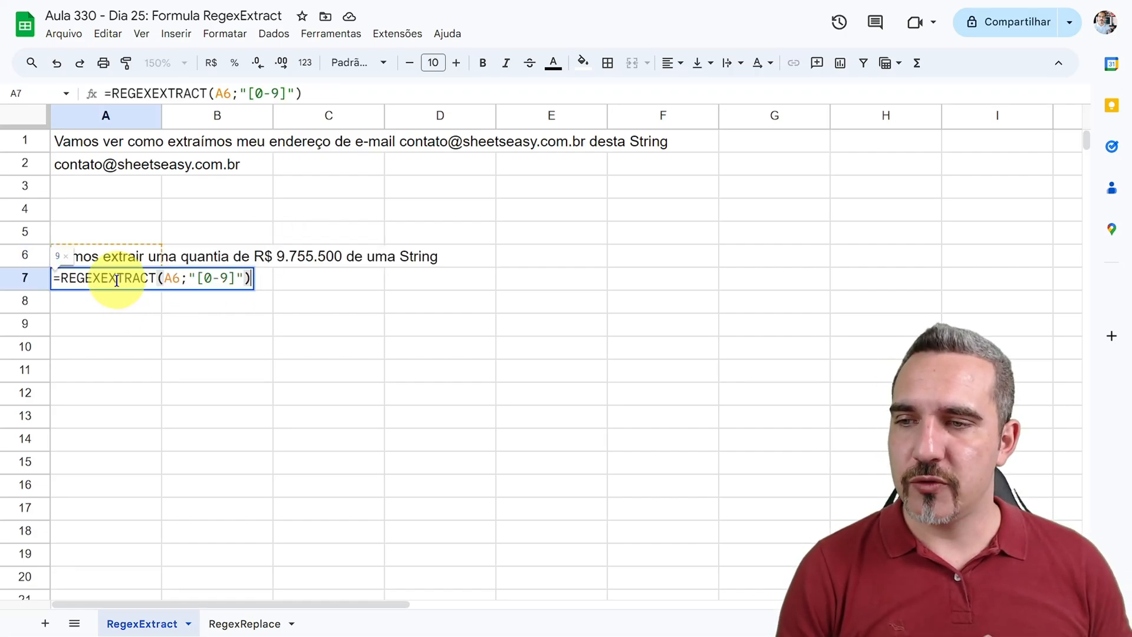
left_click(229, 278)
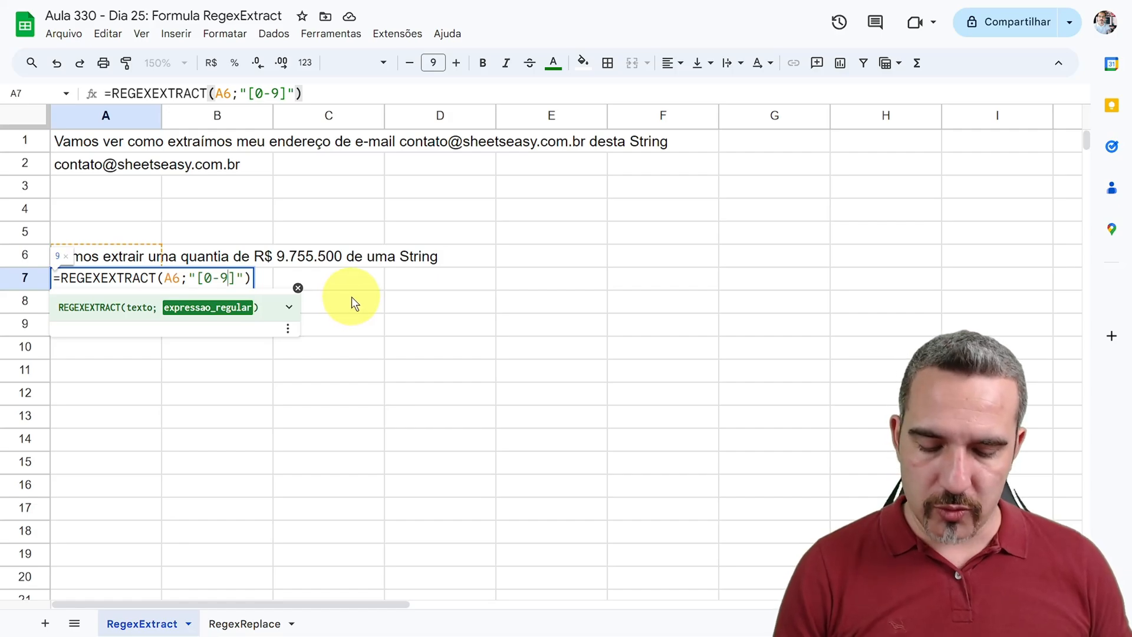
type(".")
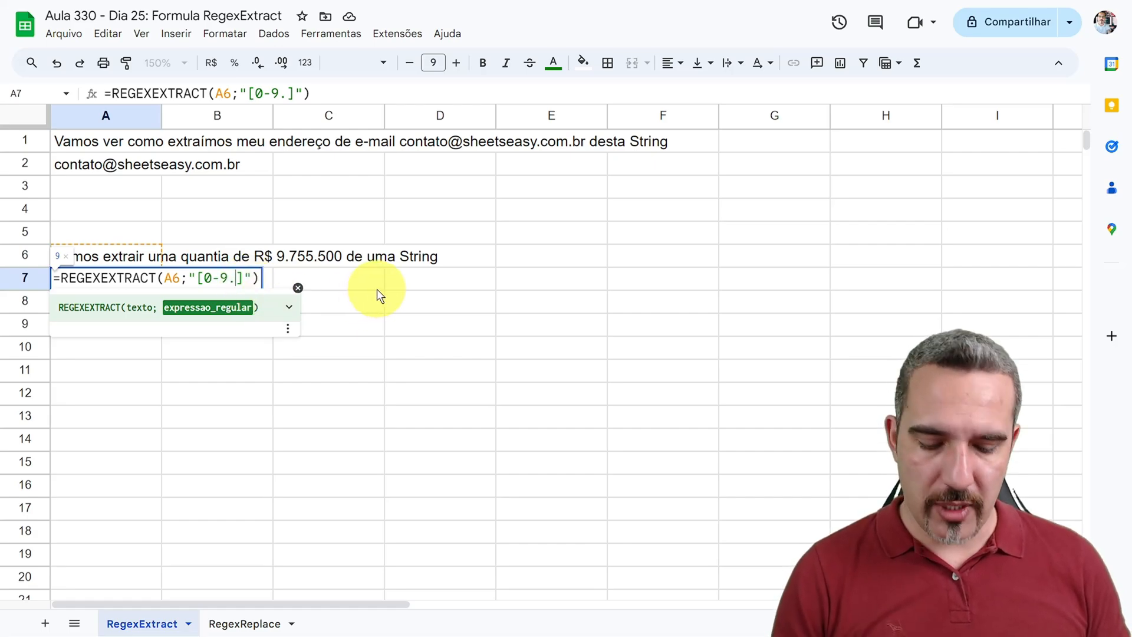
type(",]")
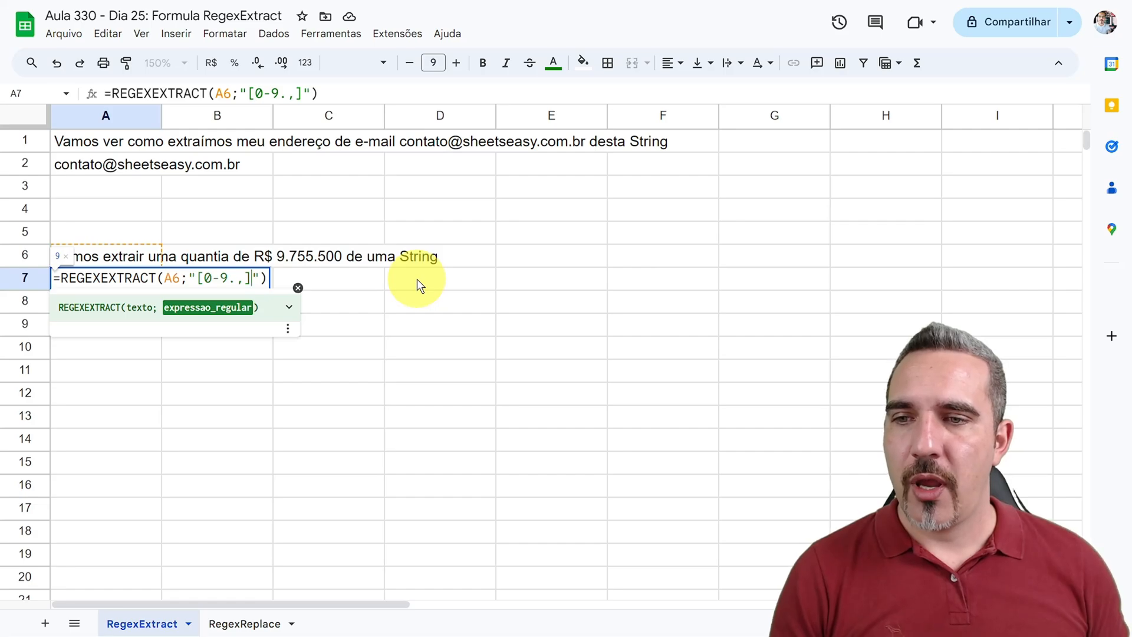
type("+")
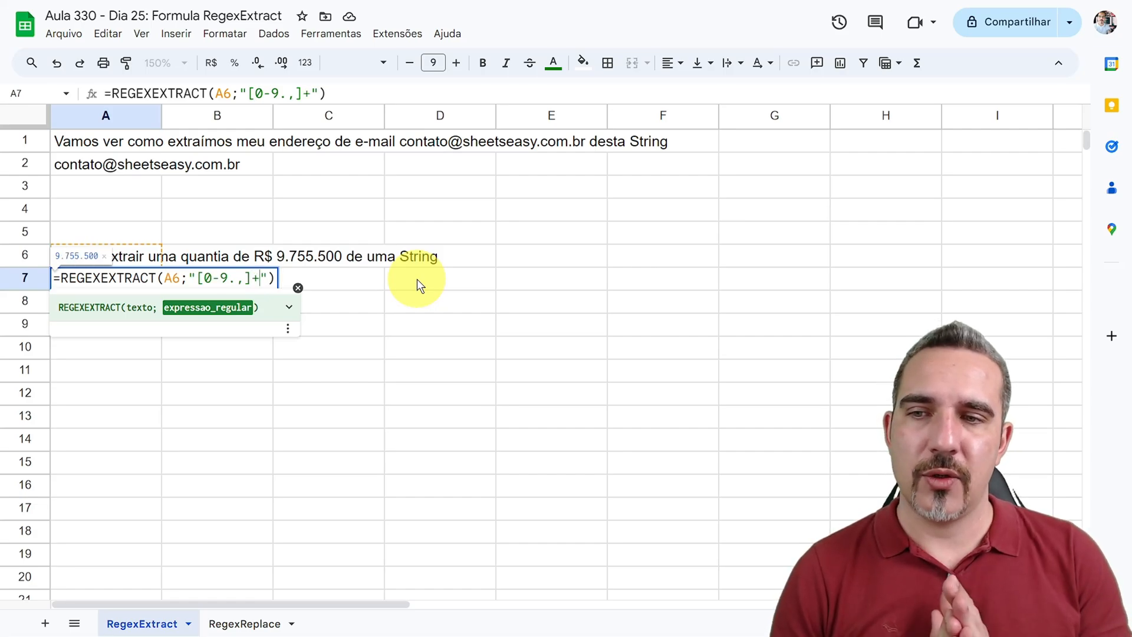
key("Return")
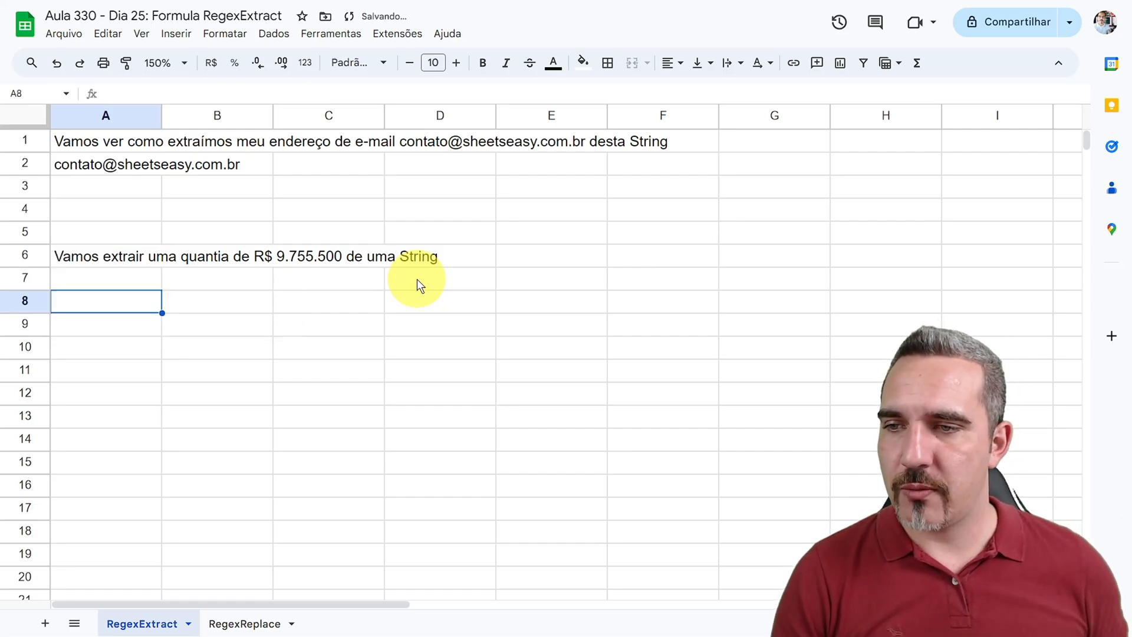
left_click(72, 278)
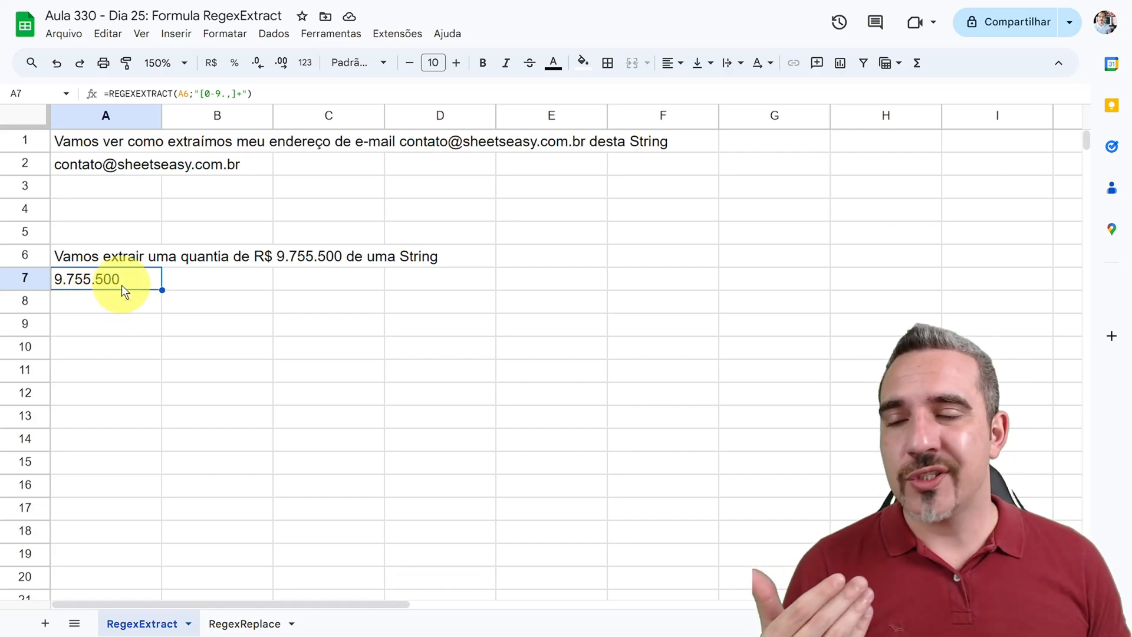
Step: Nest the REGEXEXTRACT formula in A7 inside the VALOR function to convert the extracted amount to a number
double_click(83, 284)
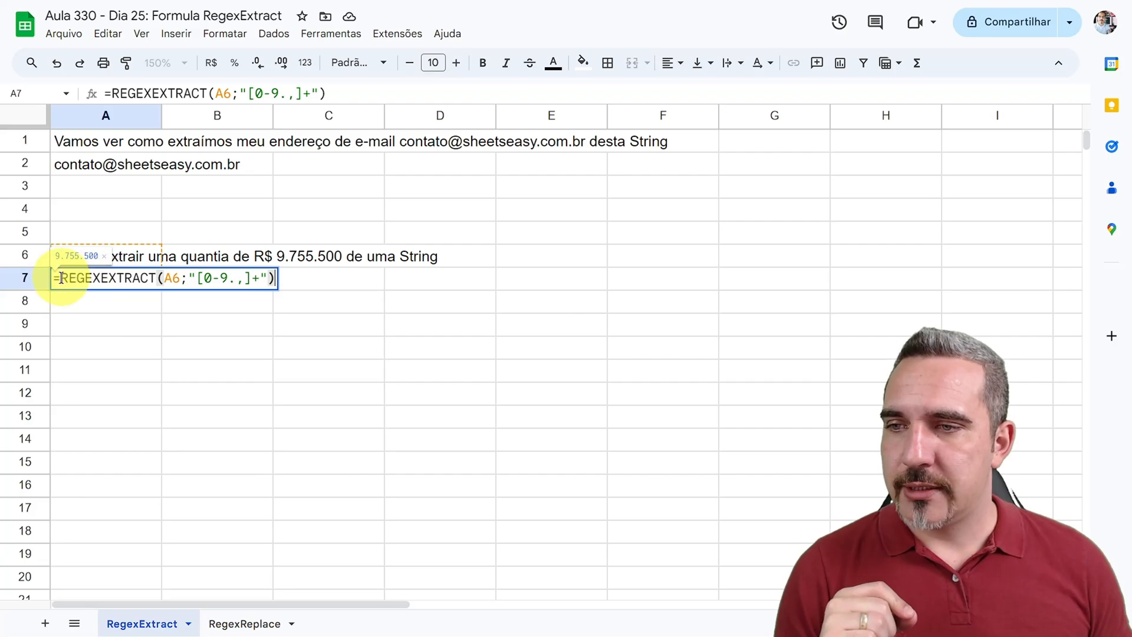
left_click(59, 278)
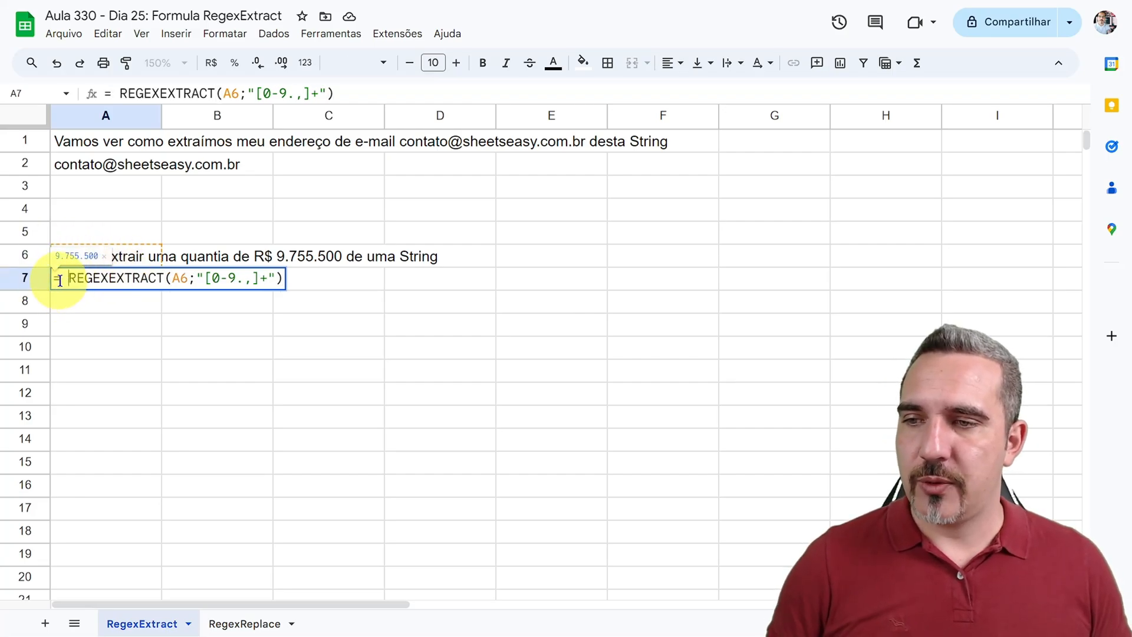
type("valor")
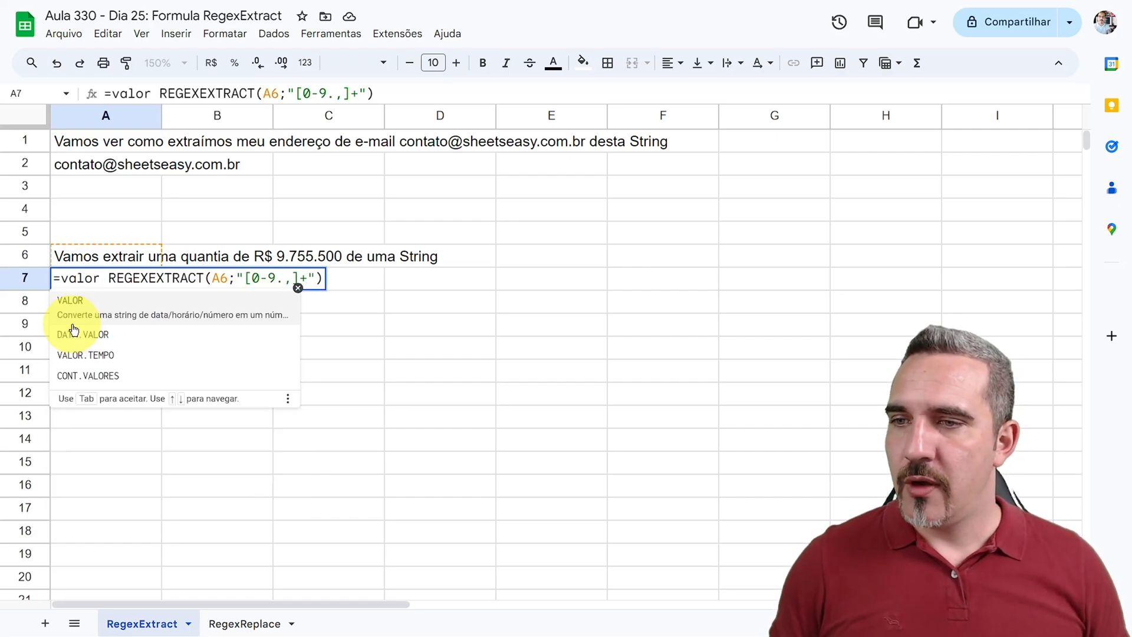
key("Delete")
key("BackSpace")
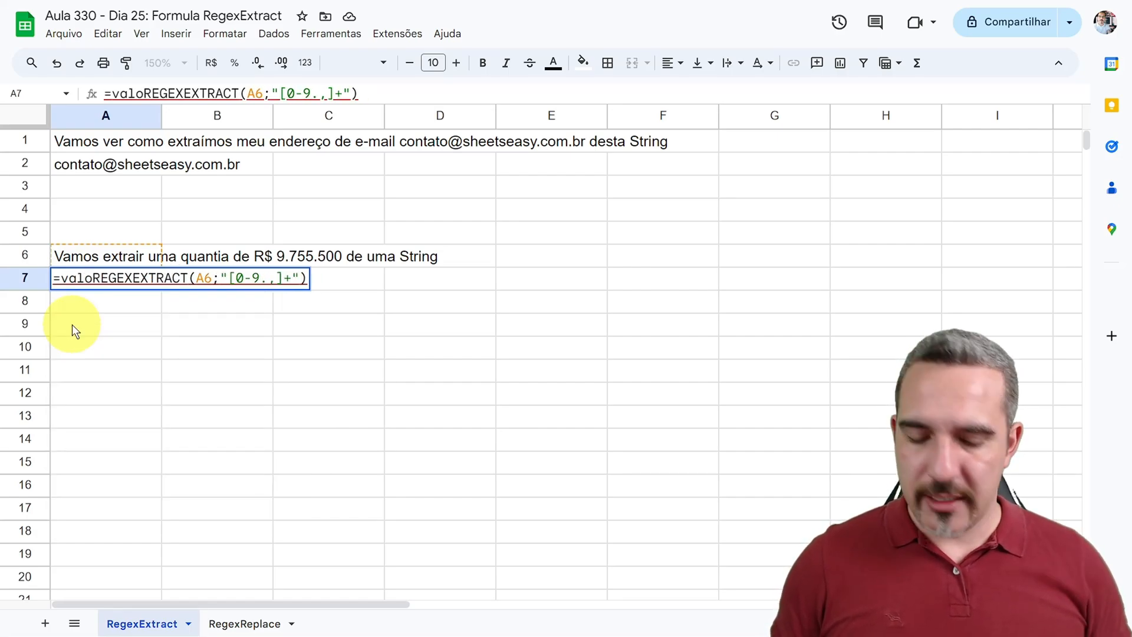
type("r")
key("Left")
key("Tab")
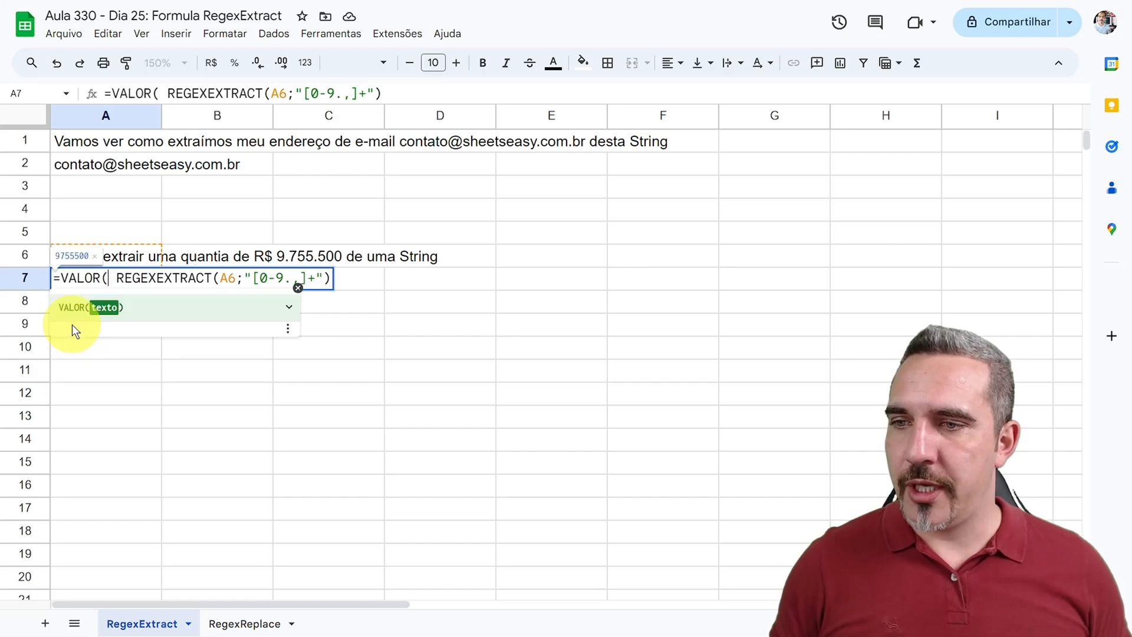
key("Delete")
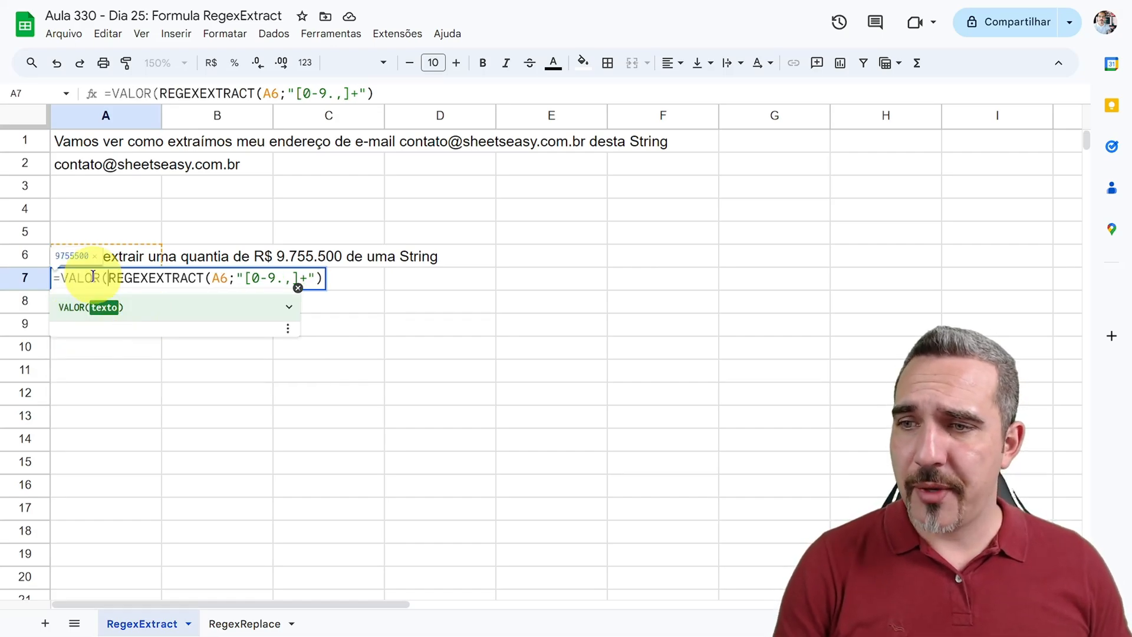
Step: Expand the VALOR function help, read its description of converting a string to a number, and confirm the formula in A7
left_click(293, 307)
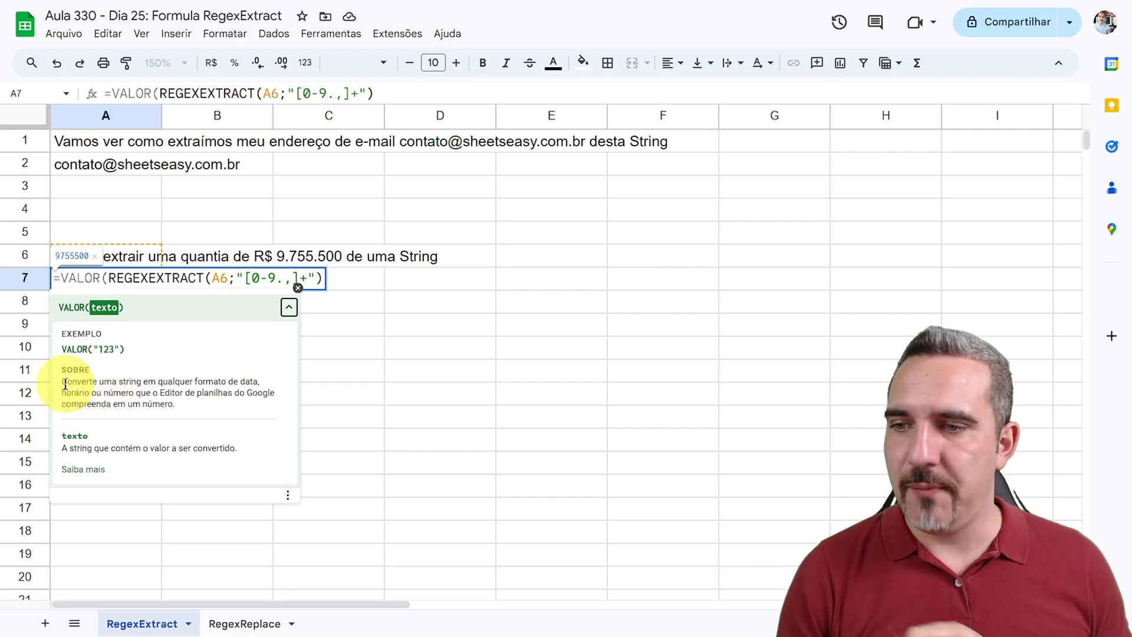
left_click_drag(66, 381, 239, 382)
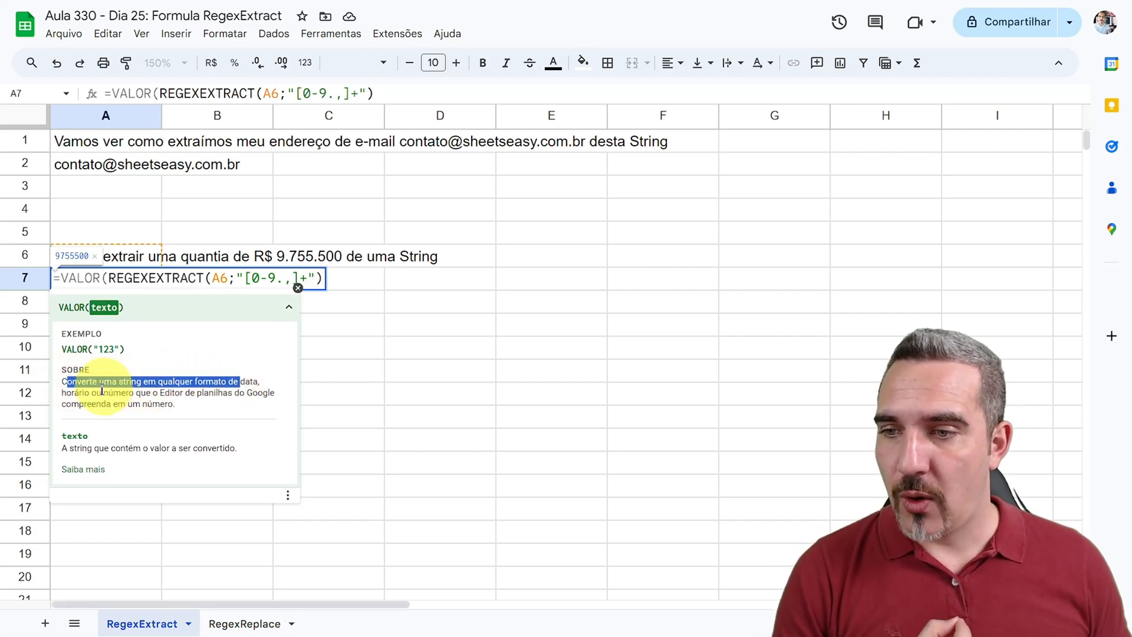
left_click_drag(142, 393, 234, 393)
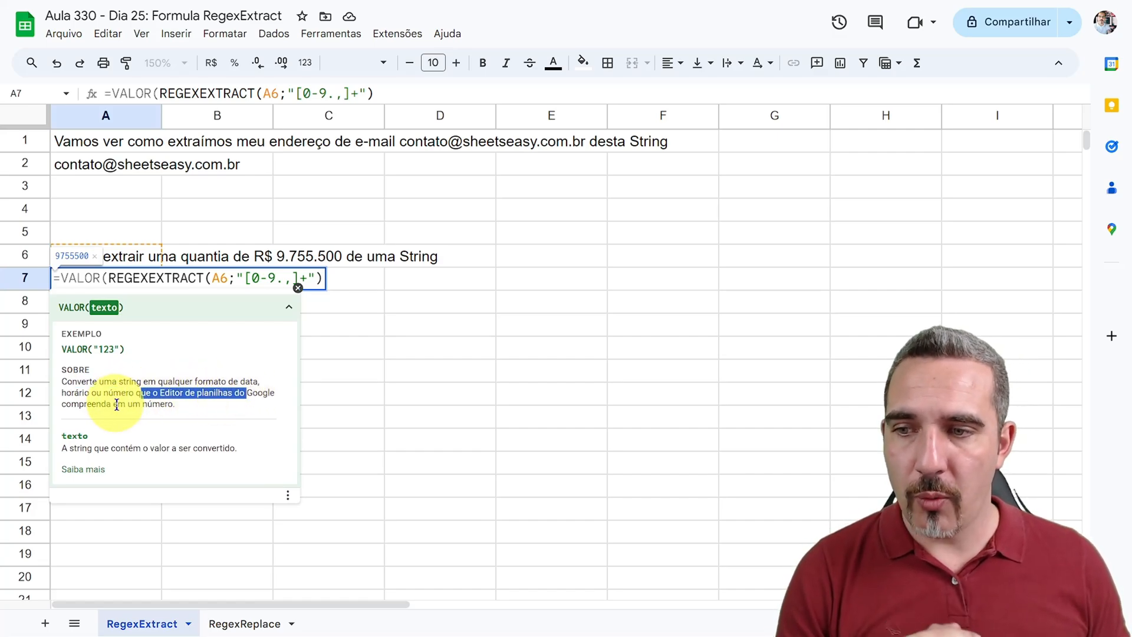
left_click_drag(118, 404, 168, 401)
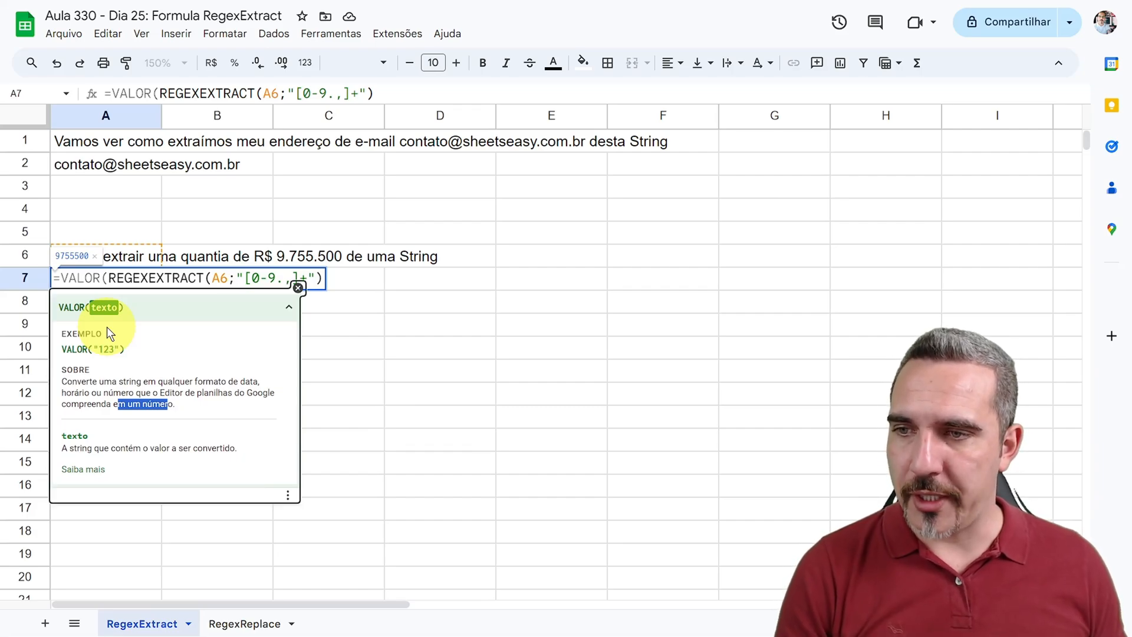
left_click(191, 278)
key("Return")
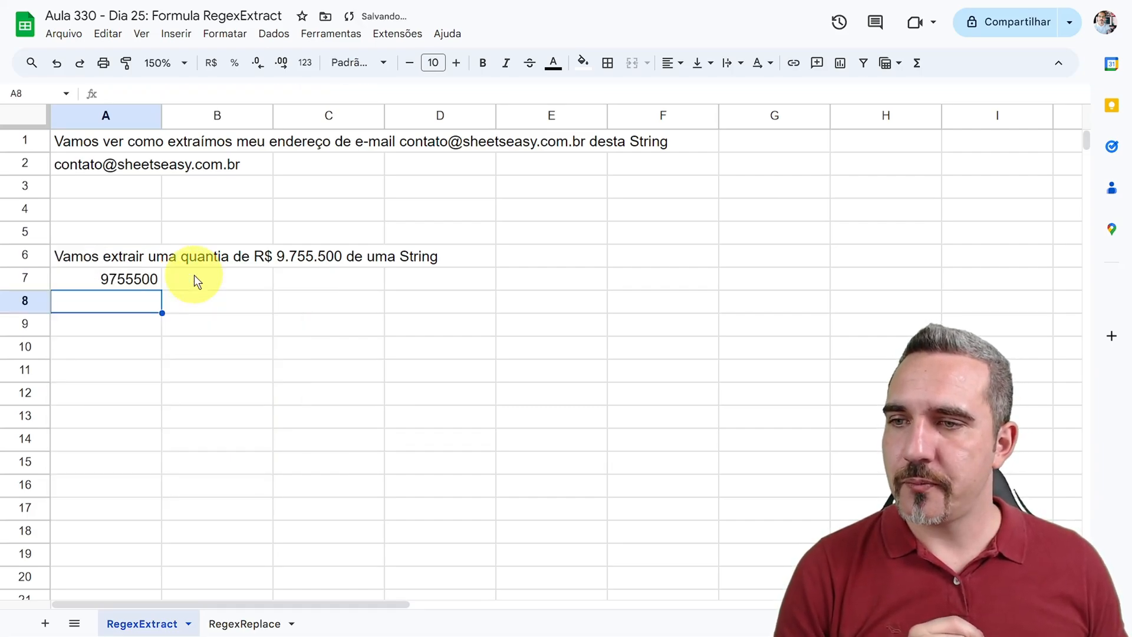
Step: Format the extracted amount in A7 as currency (R$) and widen column A slightly to fit it
left_click(144, 281)
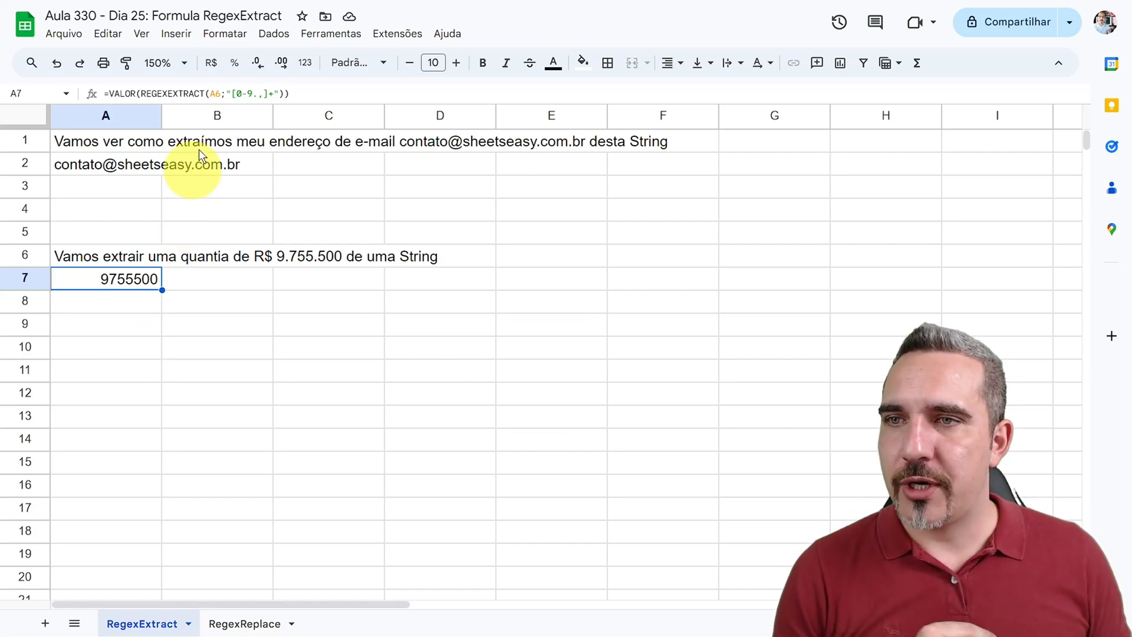
left_click(212, 65)
left_click_drag(161, 116, 186, 115)
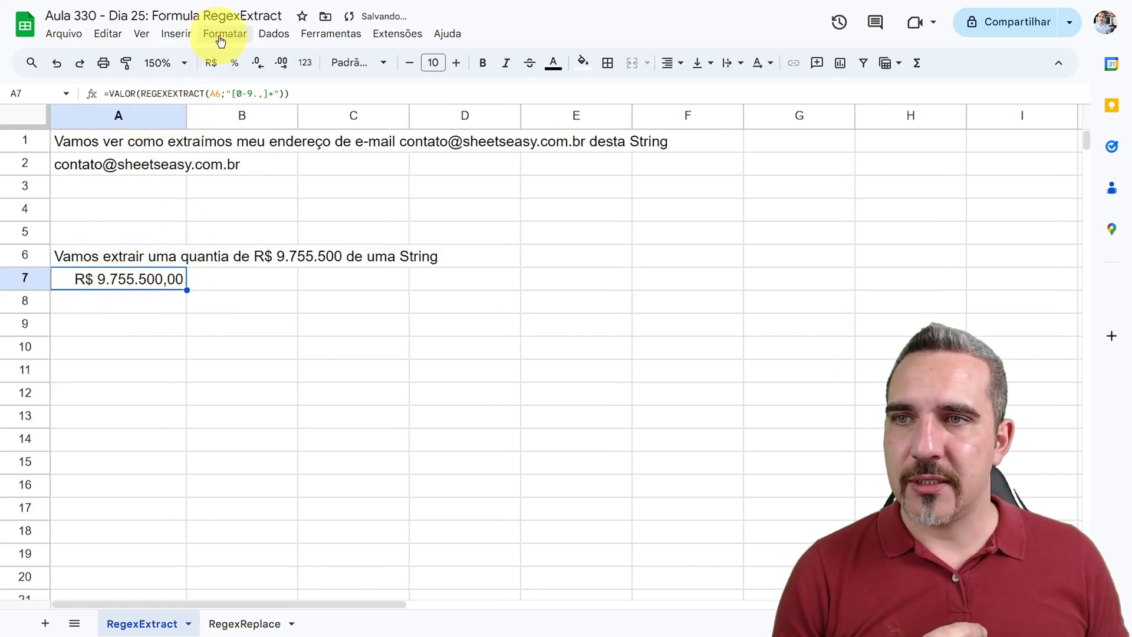
Step: Change the number format of A7 to Contabilidade and select the source text in A6
left_click(223, 34)
mouse_move(235, 89)
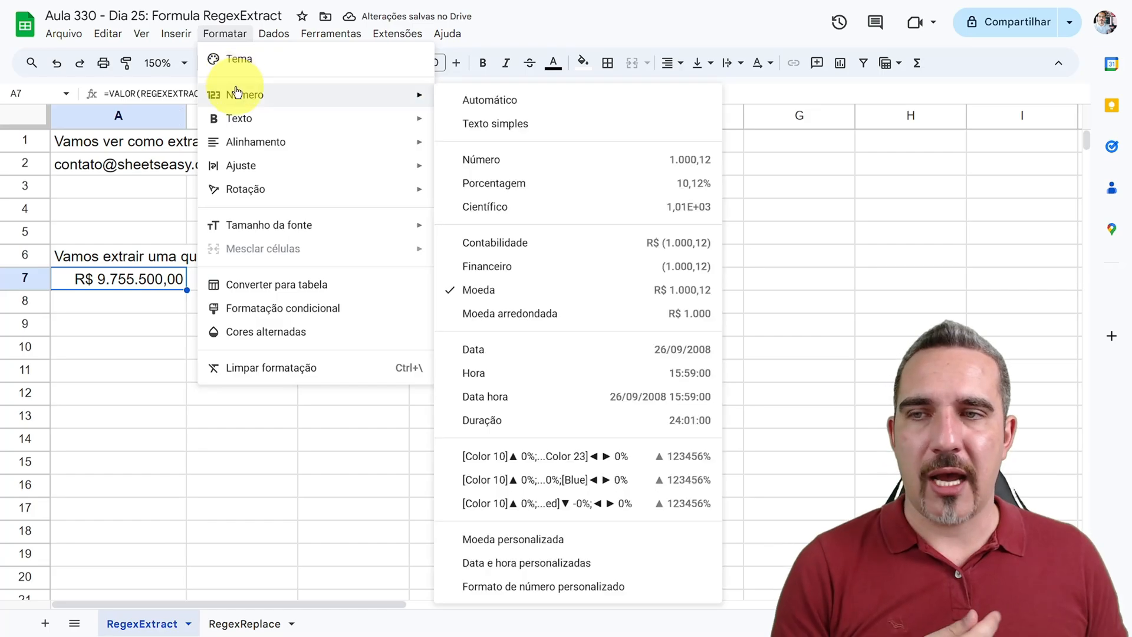
left_click(502, 250)
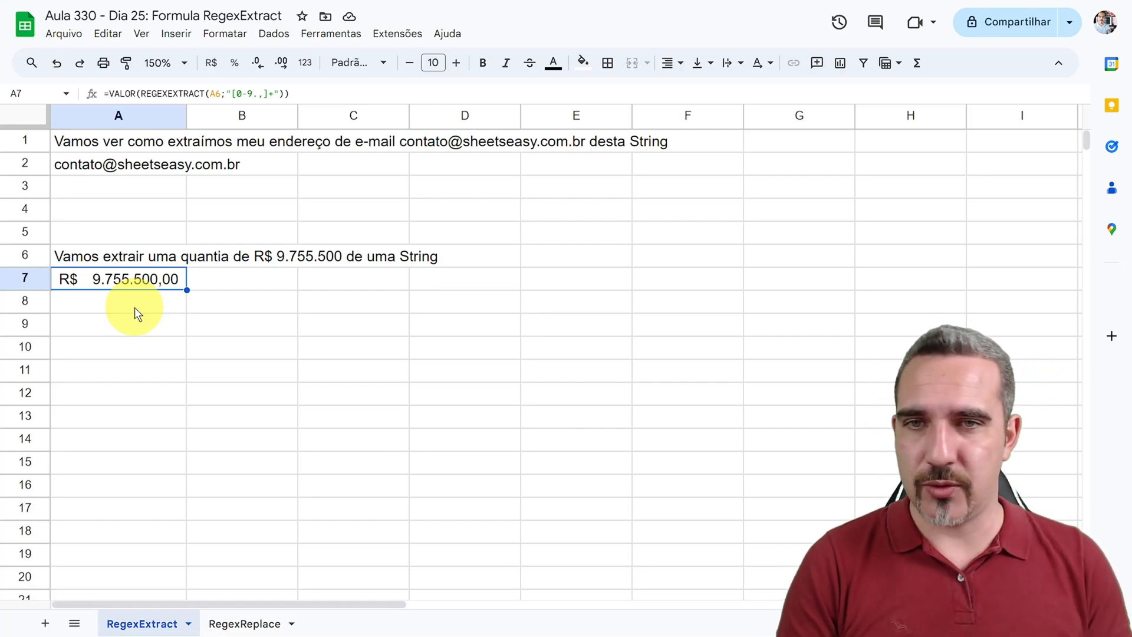
left_click(133, 260)
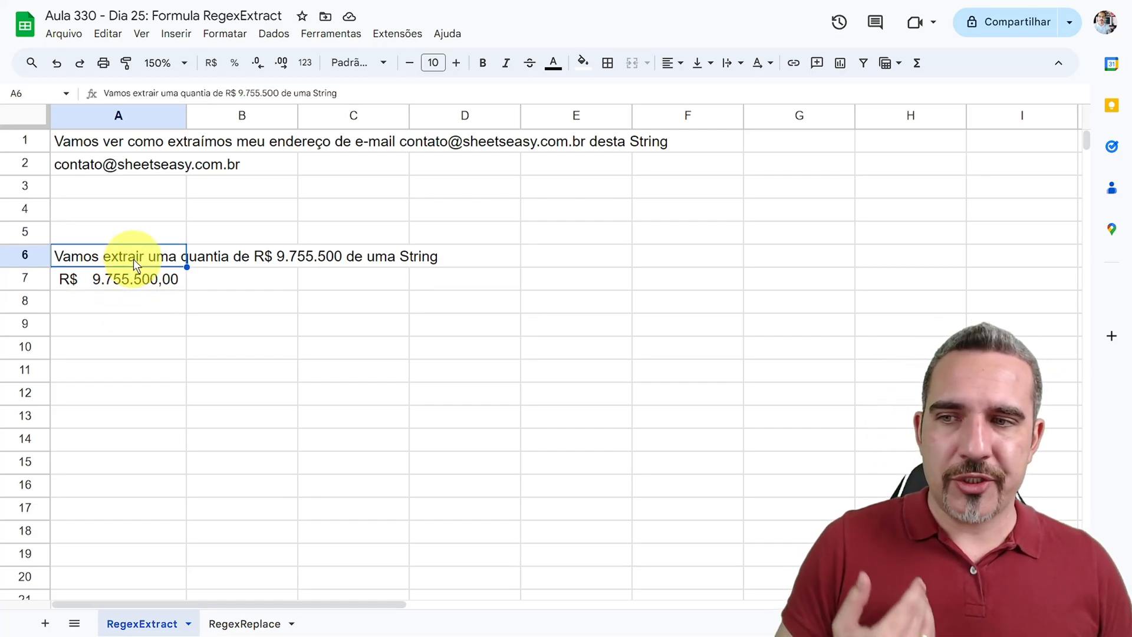